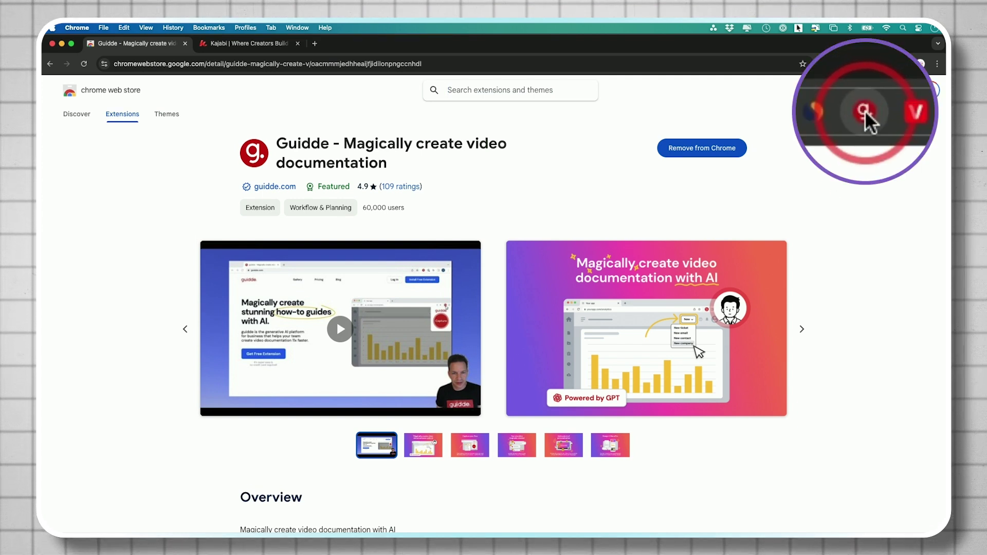
- Close the Web Store tab and start a new capture from the Guidde extension
{"action": "key", "text": "super+w"}
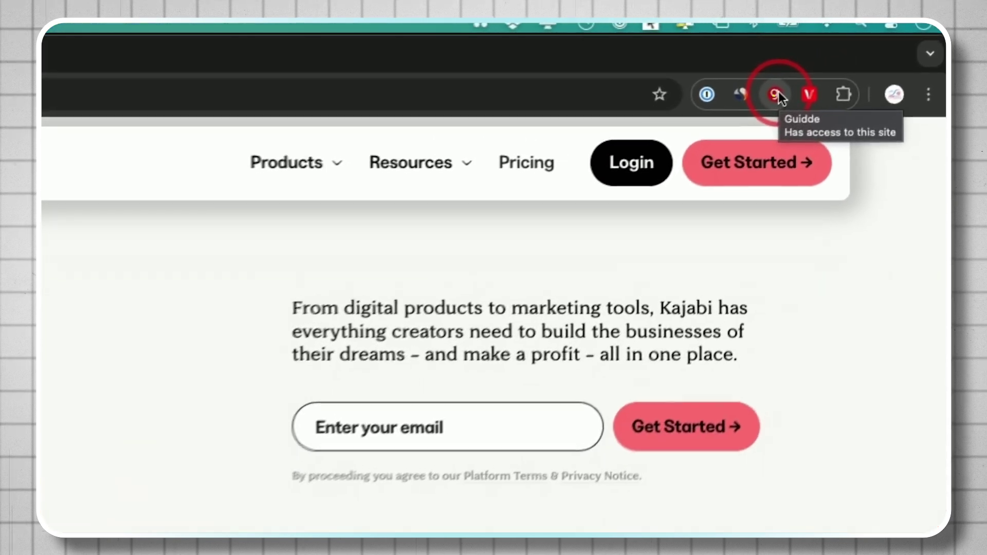
{"action": "left_click", "coordinate": [864, 65]}
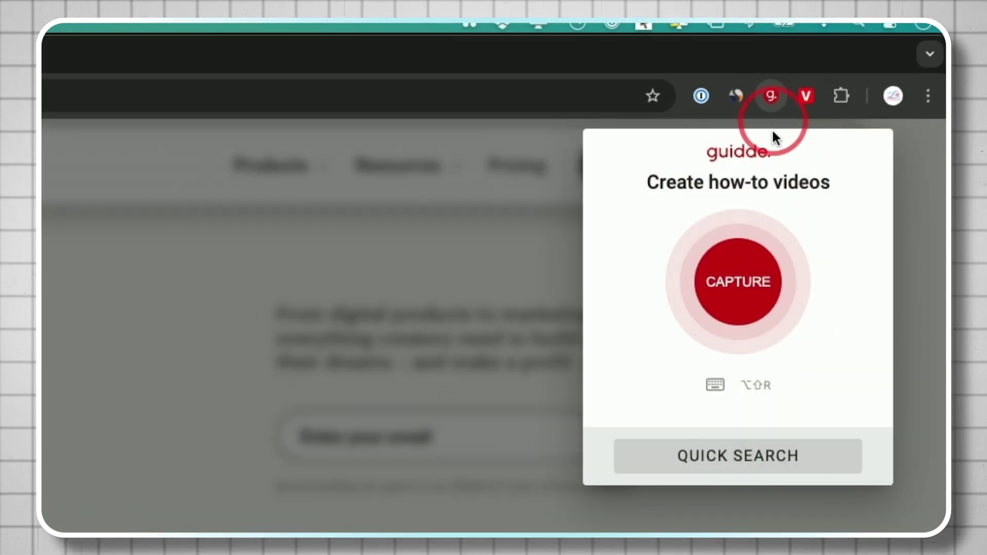
{"action": "left_click", "coordinate": [744, 301]}
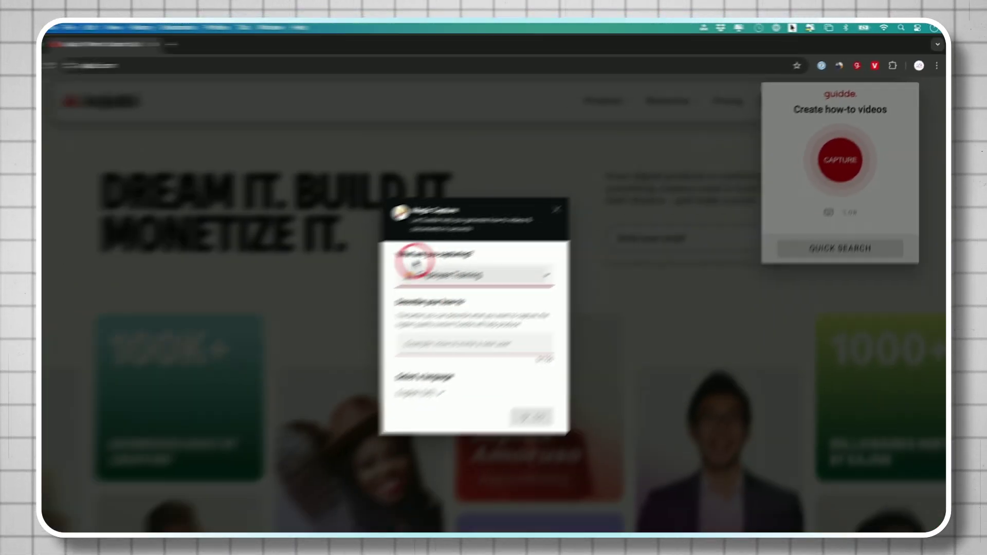
- Choose Product How-tos as the capture category and describe it as 'how to add a new course'
{"action": "left_click", "coordinate": [459, 265]}
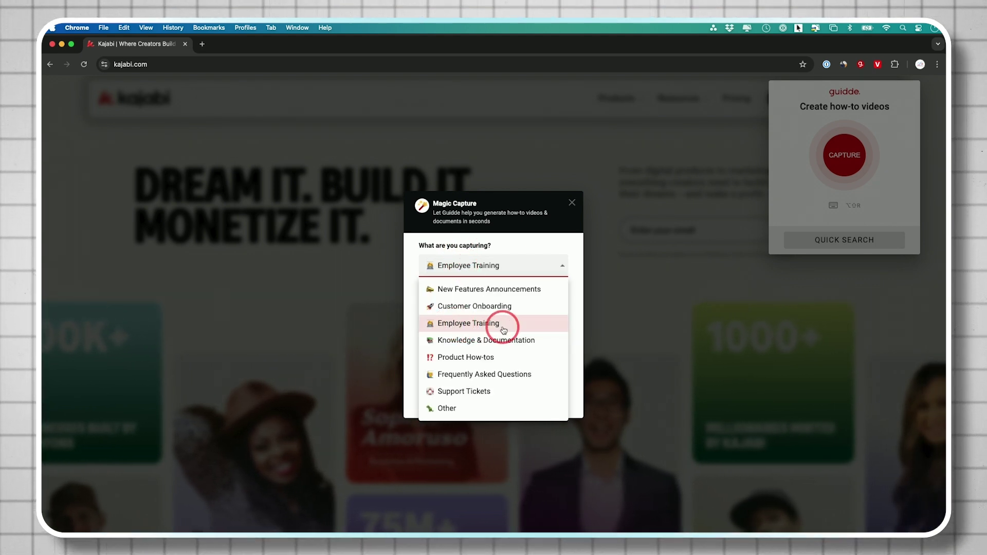
{"action": "left_click", "coordinate": [465, 359]}
{"action": "left_click", "coordinate": [488, 274]}
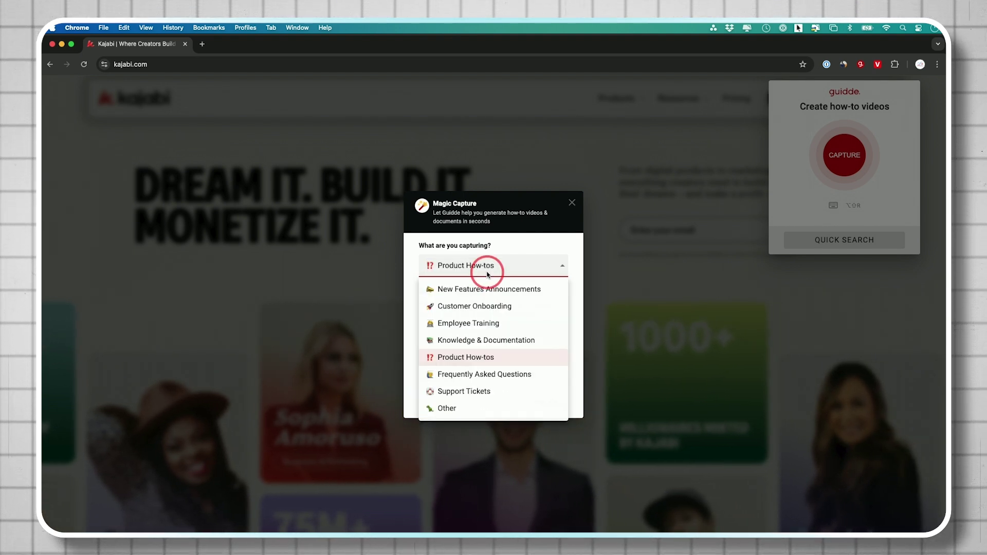
{"action": "left_click", "coordinate": [480, 266]}
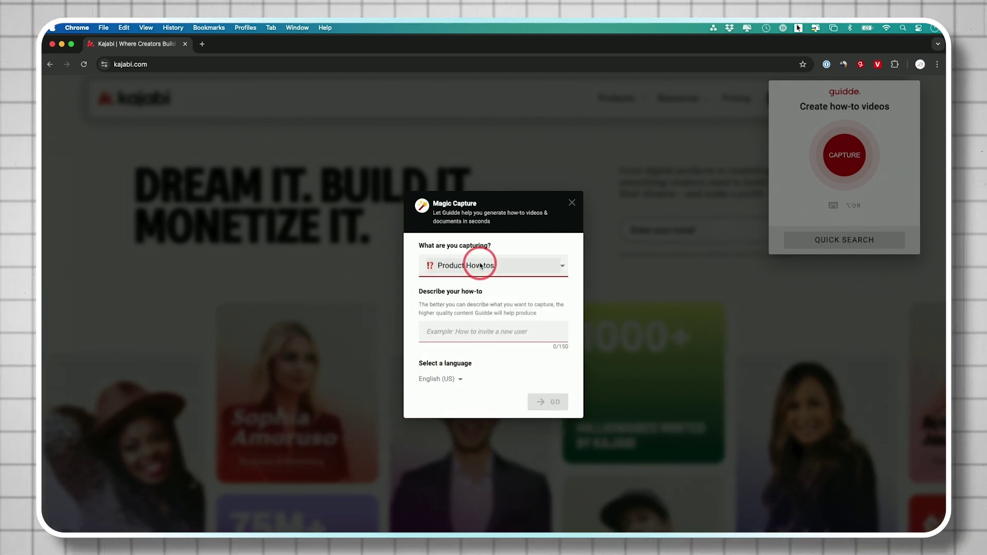
{"action": "left_click", "coordinate": [473, 319]}
{"action": "type", "text": "how to add a new course"}
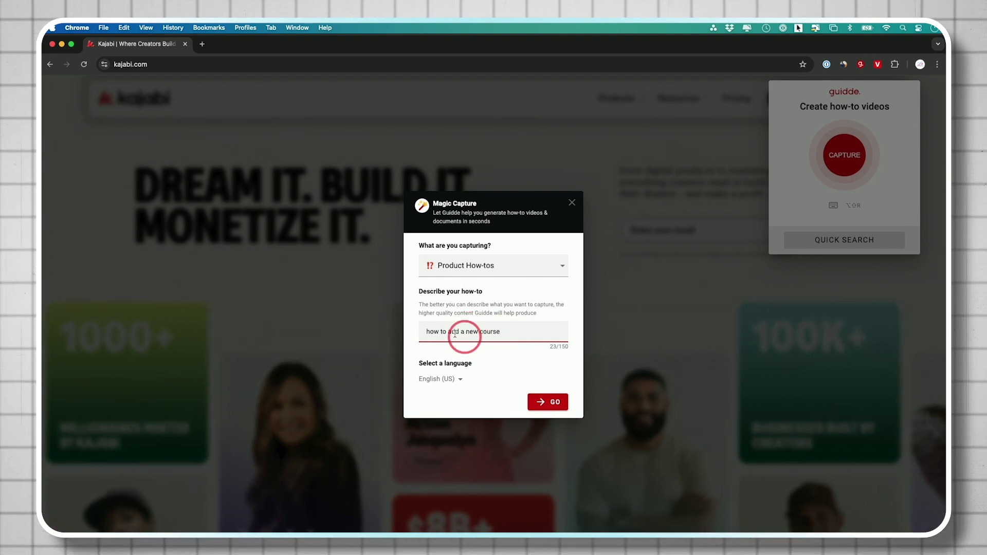
- Record logging into Kajabi and creating an Evergreen course titled 'new AI course' under Products > Courses
{"action": "left_click", "coordinate": [549, 404]}
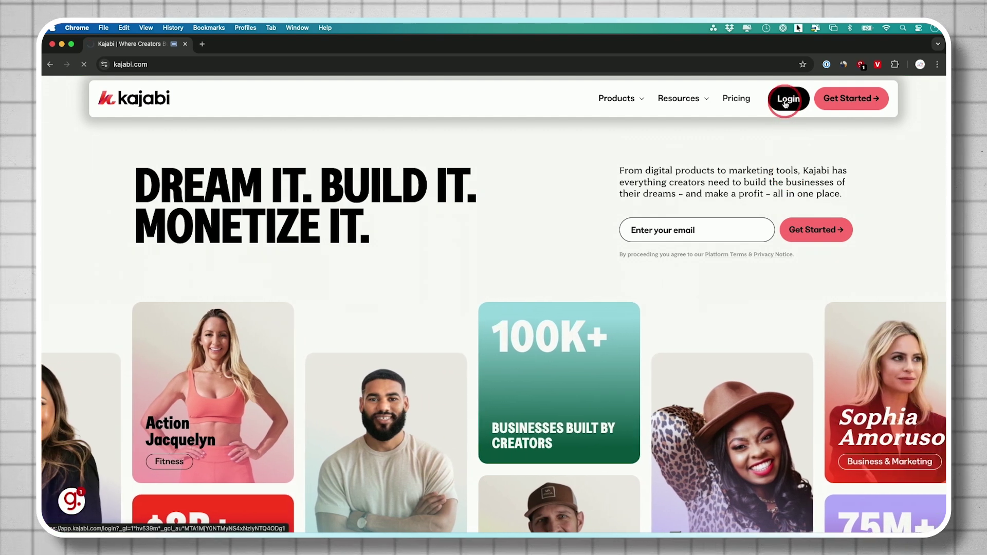
{"action": "left_click", "coordinate": [786, 102]}
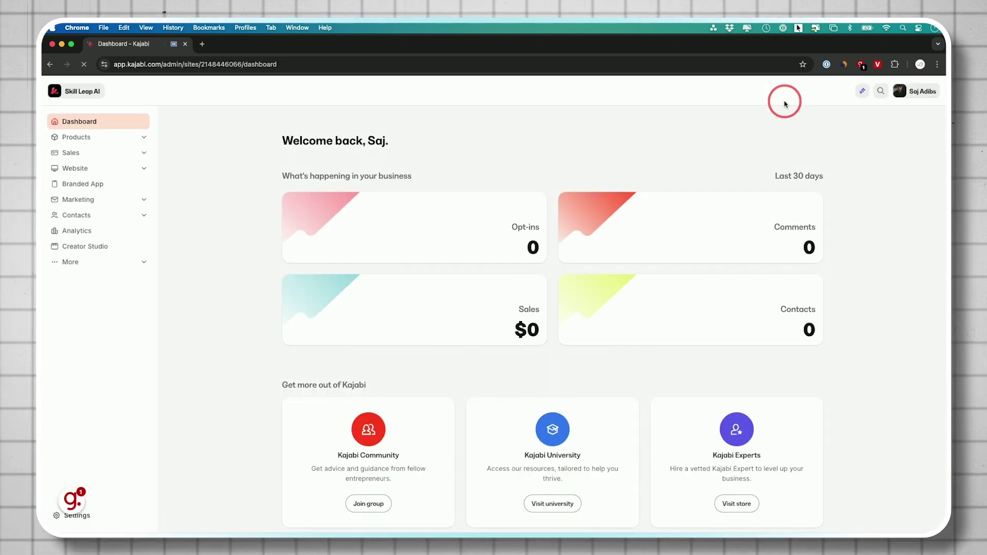
{"action": "left_click", "coordinate": [77, 137]}
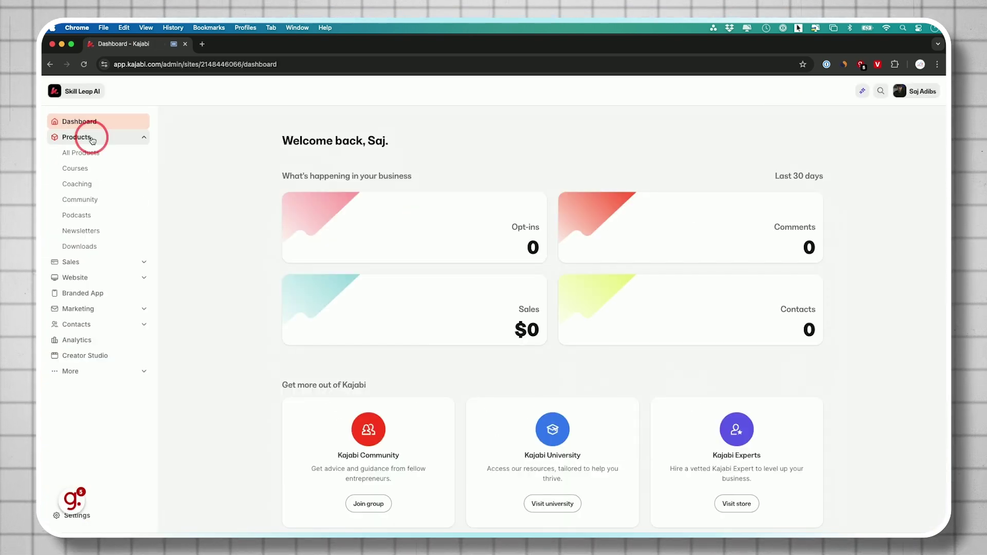
{"action": "left_click", "coordinate": [77, 172]}
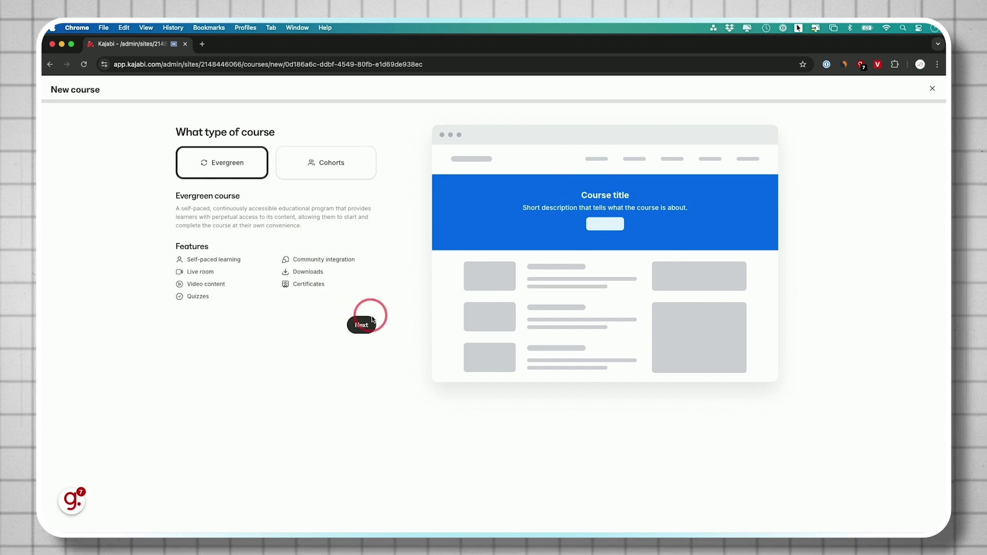
{"action": "left_click", "coordinate": [374, 327]}
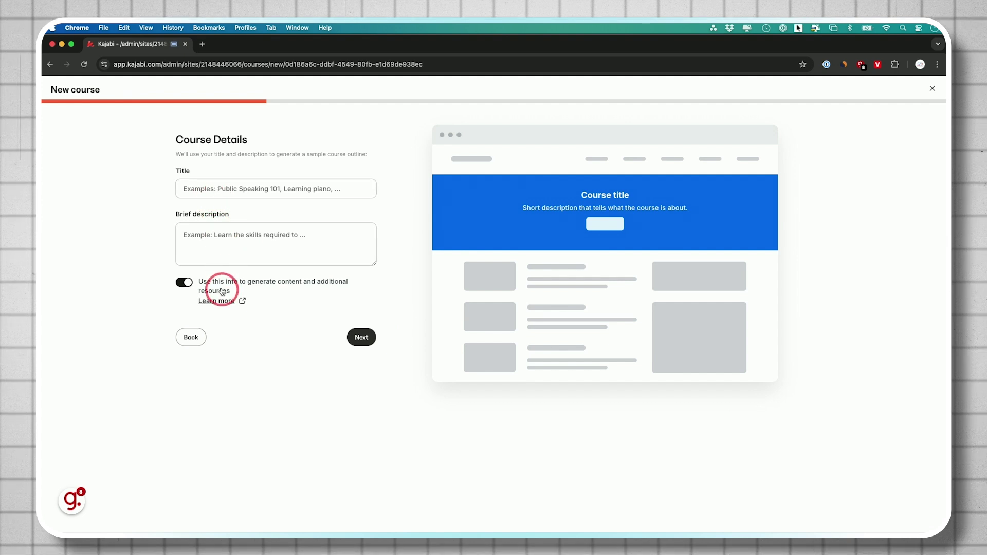
{"action": "left_click", "coordinate": [209, 196]}
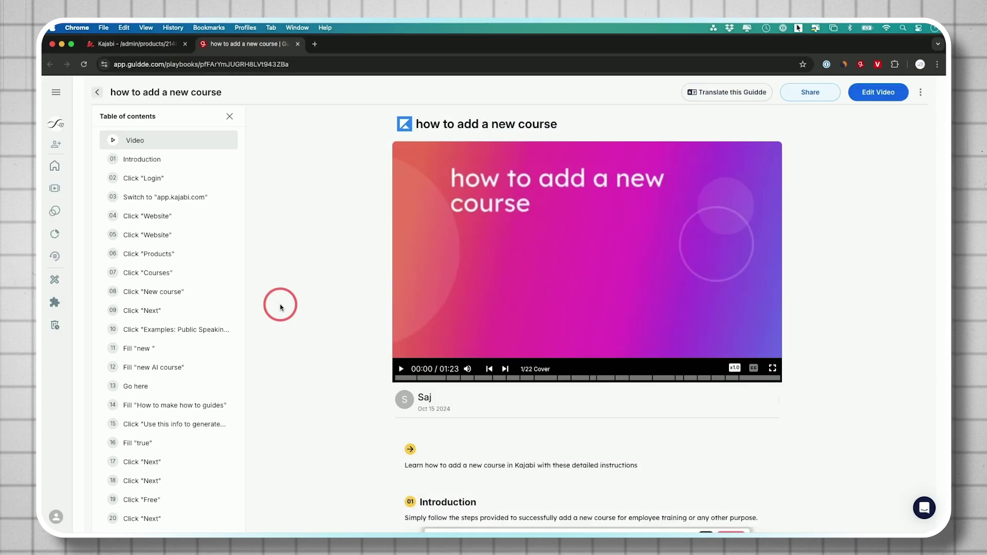
{"action": "scroll", "coordinate": [281, 307], "scroll_direction": "down", "scroll_amount": 5}
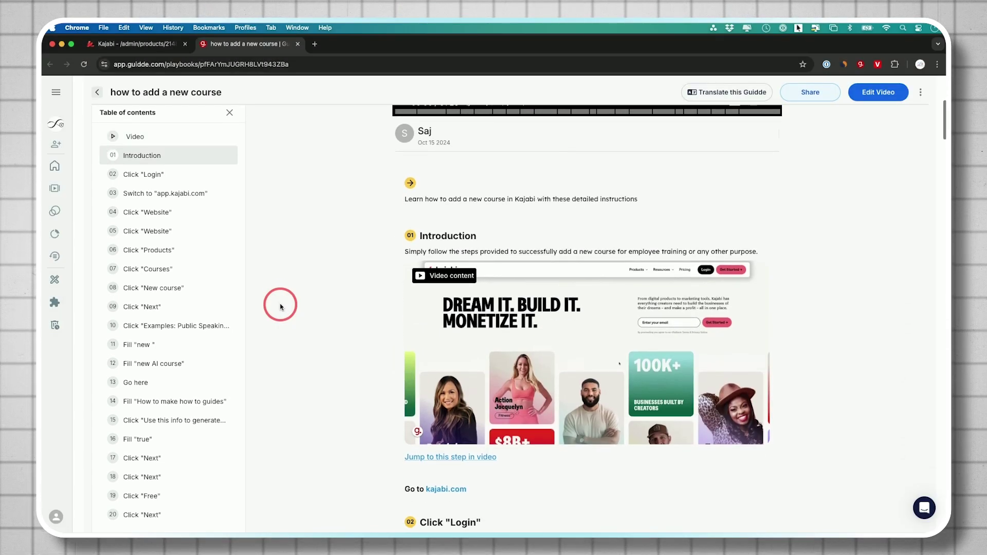
{"action": "scroll", "coordinate": [348, 303], "scroll_direction": "down", "scroll_amount": 1}
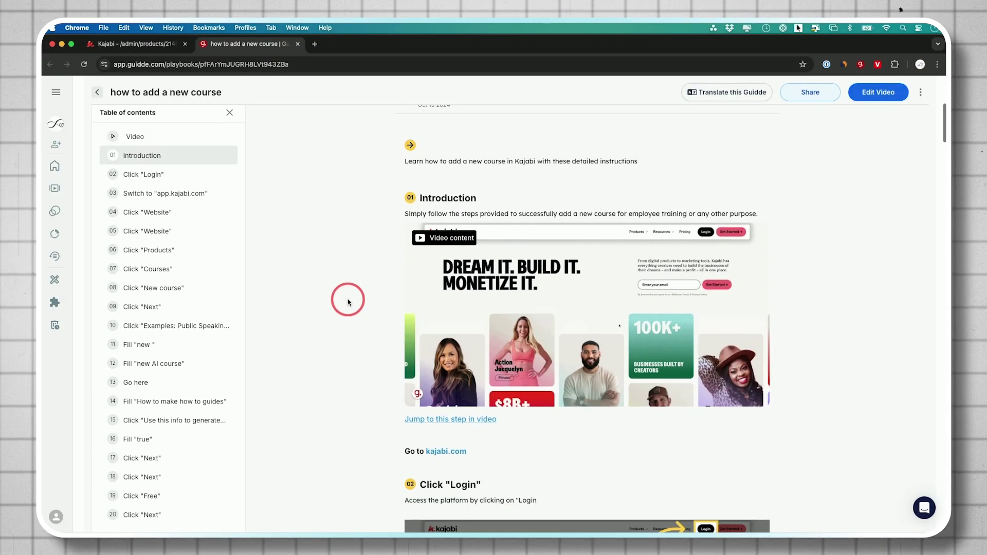
{"action": "scroll", "coordinate": [348, 302], "scroll_direction": "down", "scroll_amount": 5}
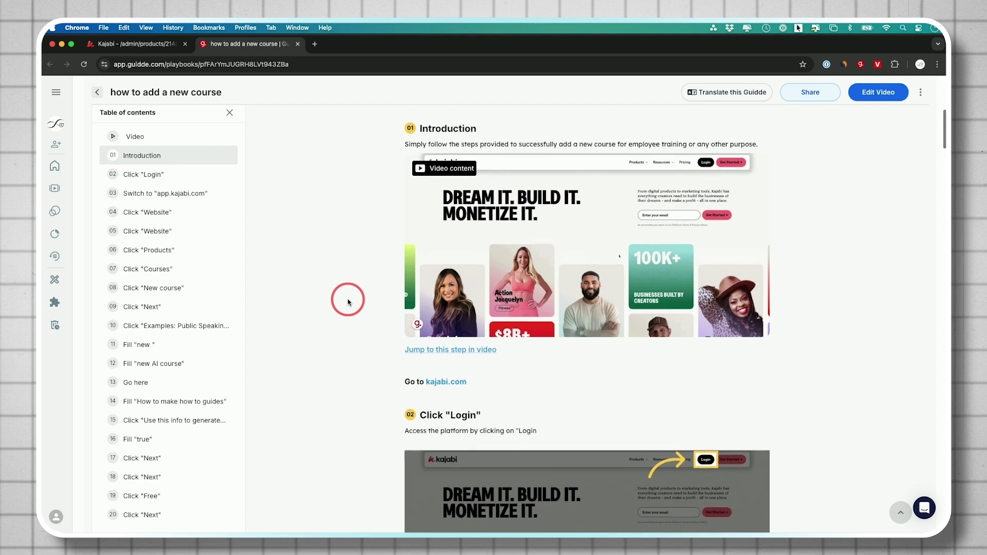
{"action": "scroll", "coordinate": [344, 298], "scroll_direction": "down", "scroll_amount": 1}
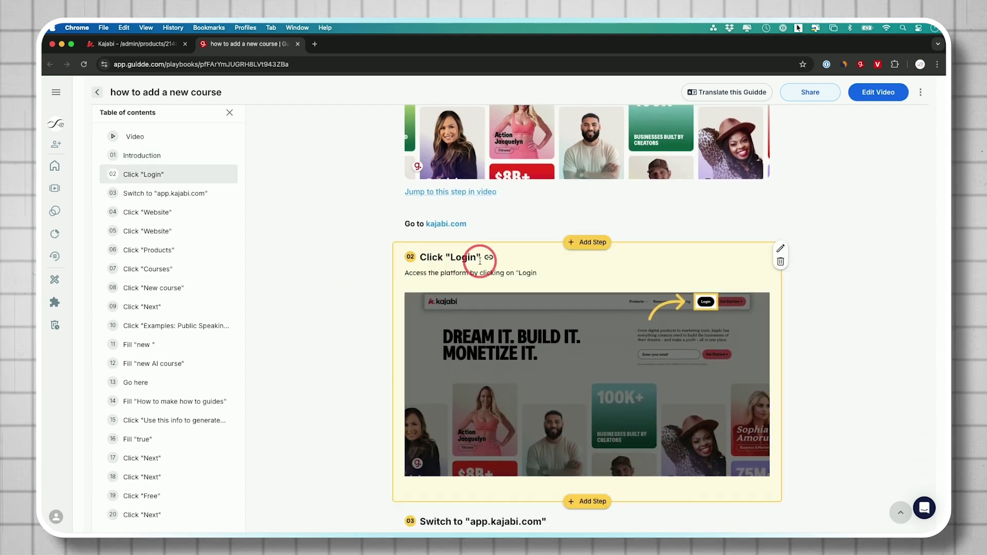
{"action": "scroll", "coordinate": [480, 261], "scroll_direction": "up", "scroll_amount": 5}
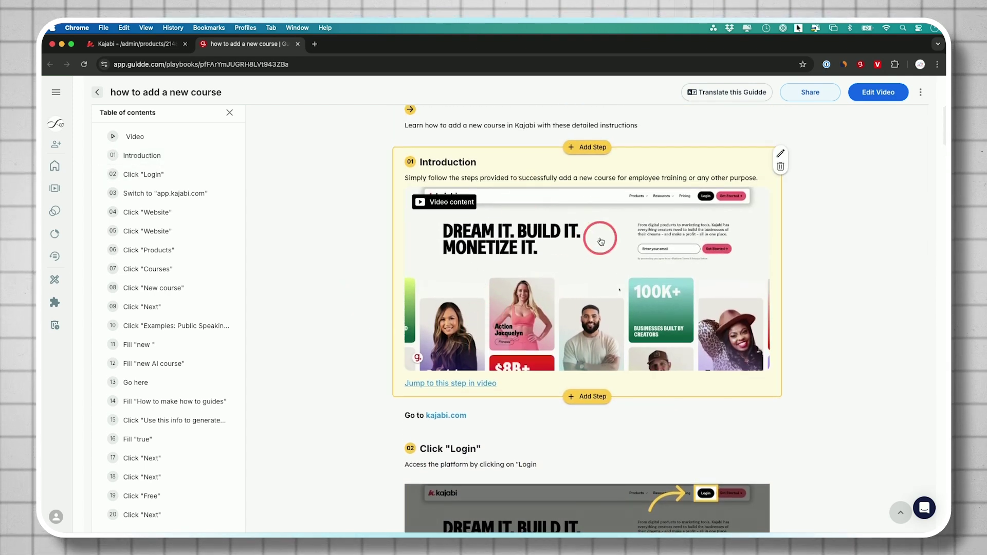
{"action": "scroll", "coordinate": [601, 242], "scroll_direction": "down", "scroll_amount": 5}
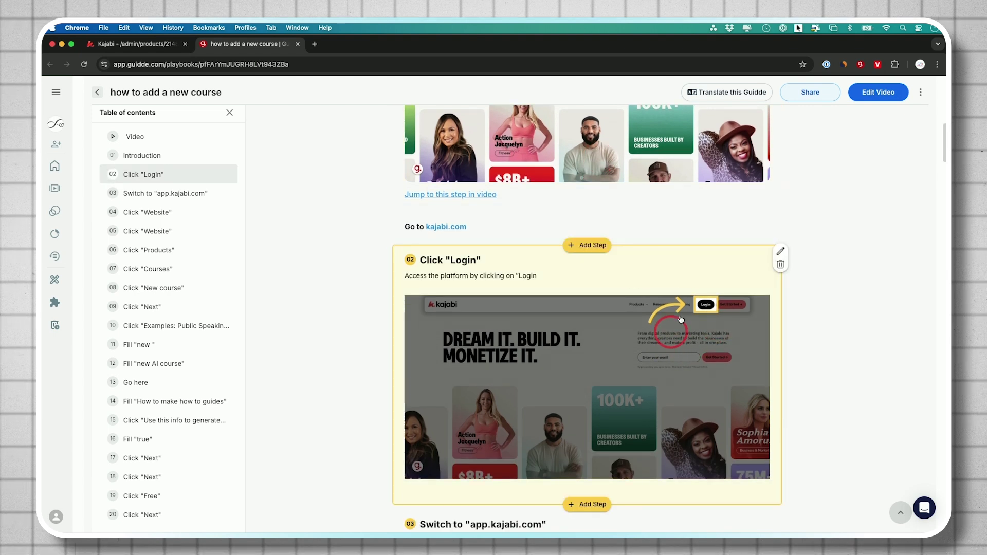
{"action": "scroll", "coordinate": [587, 319], "scroll_direction": "down", "scroll_amount": 20}
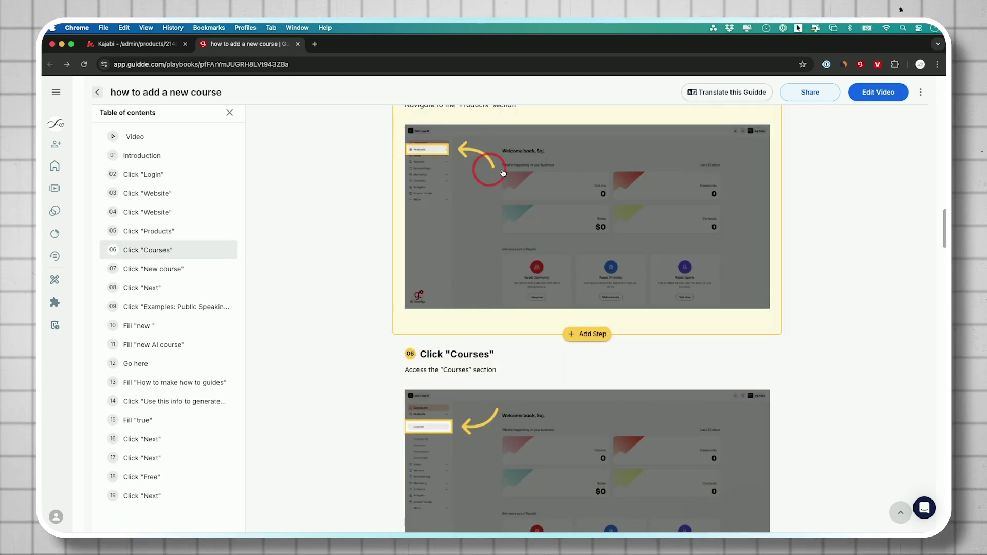
{"action": "scroll", "coordinate": [587, 308], "scroll_direction": "down", "scroll_amount": 5}
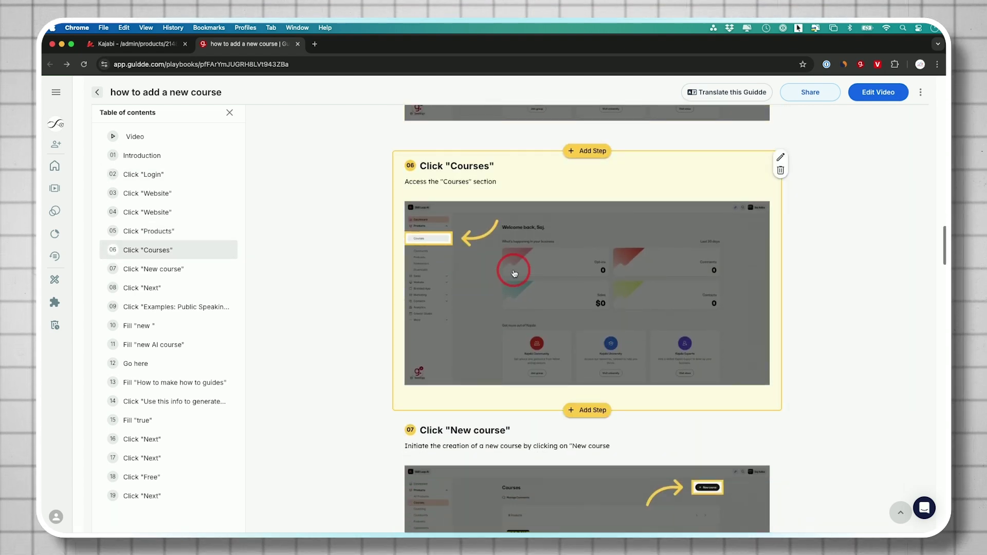
{"action": "scroll", "coordinate": [588, 309], "scroll_direction": "down", "scroll_amount": 3}
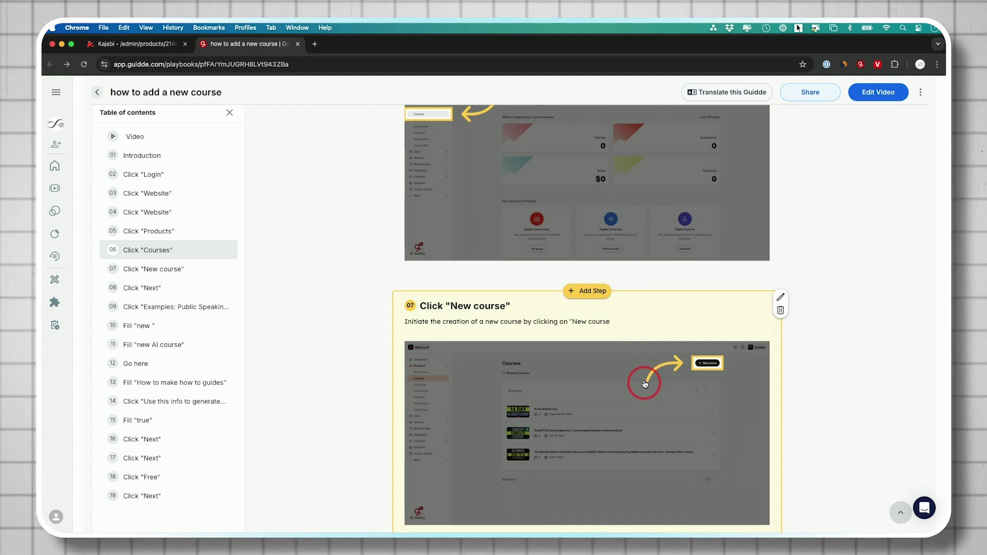
{"action": "scroll", "coordinate": [587, 309], "scroll_direction": "down", "scroll_amount": 1}
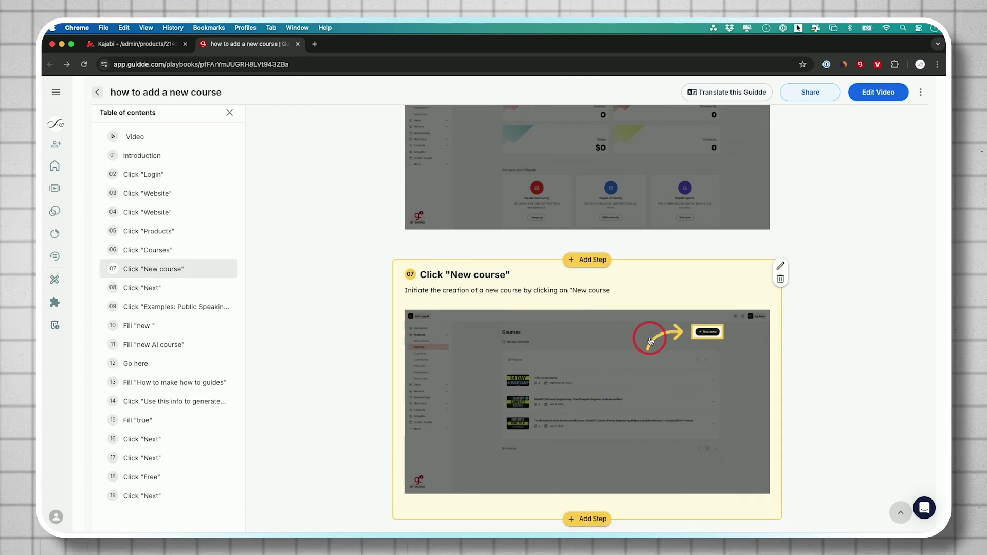
{"action": "scroll", "coordinate": [768, 261], "scroll_direction": "down", "scroll_amount": 1}
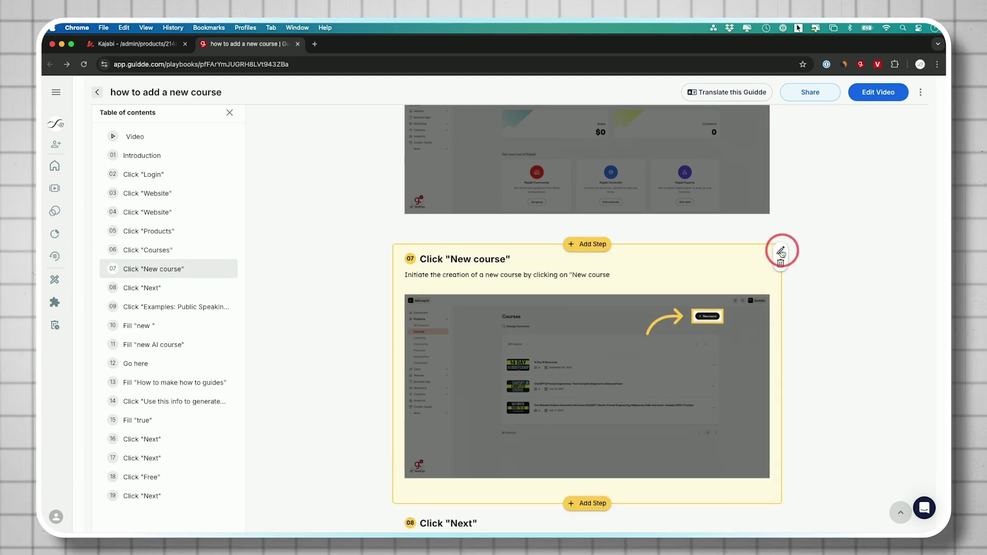
- Crop step 07's screenshot at 28% zoom, framing the New course button in the top-right
{"action": "left_click", "coordinate": [781, 252]}
{"action": "scroll", "coordinate": [783, 296], "scroll_direction": "down", "scroll_amount": 2}
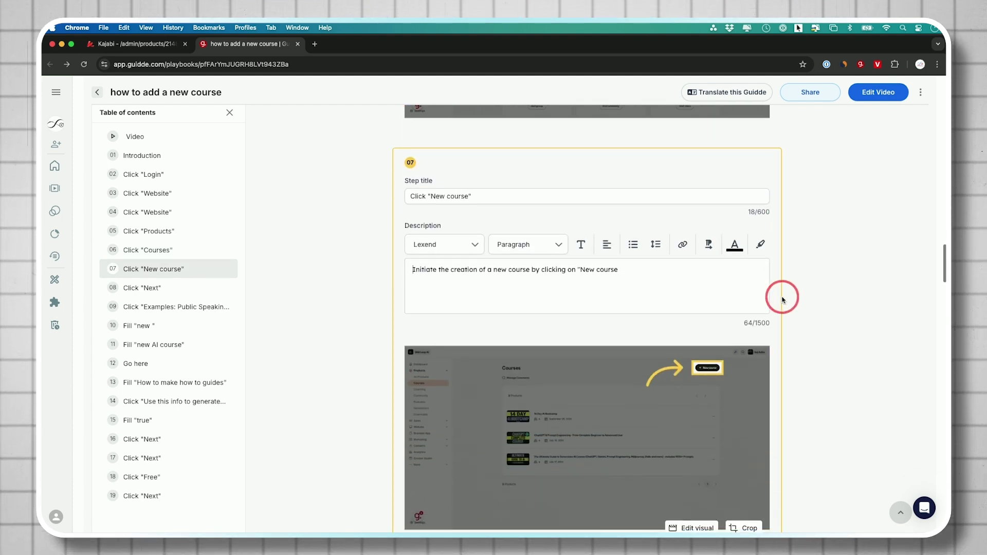
{"action": "scroll", "coordinate": [782, 297], "scroll_direction": "down", "scroll_amount": 1}
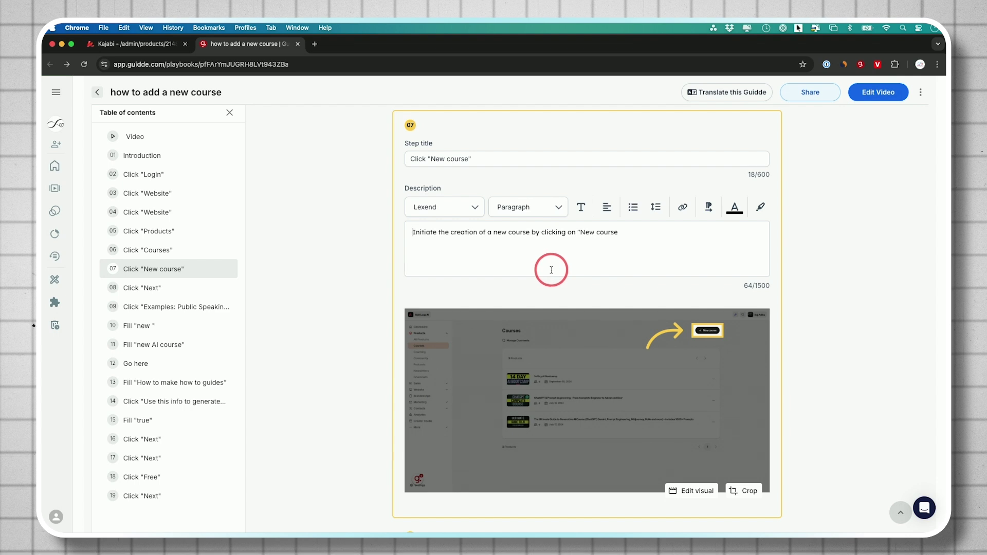
{"action": "scroll", "coordinate": [638, 235], "scroll_direction": "down", "scroll_amount": 1}
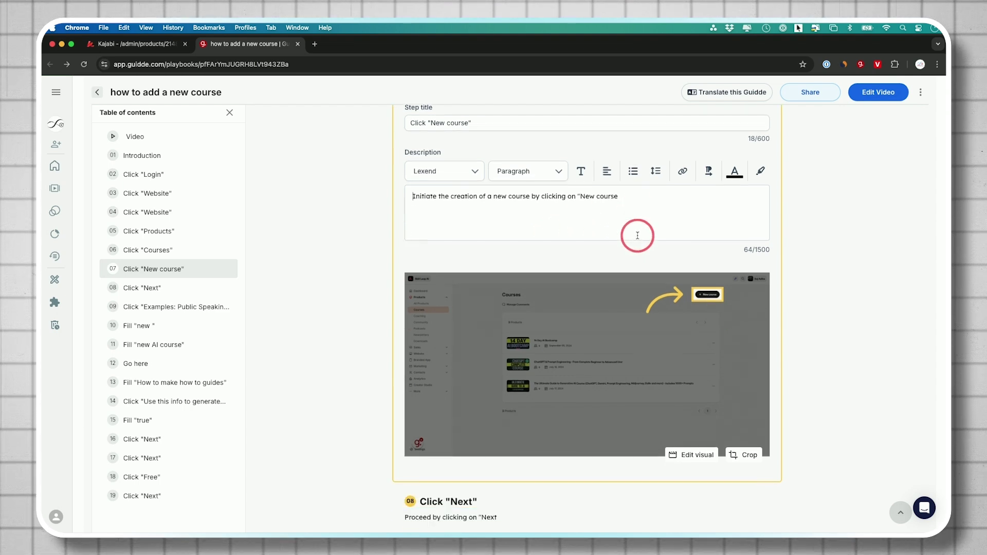
{"action": "left_click", "coordinate": [744, 453]}
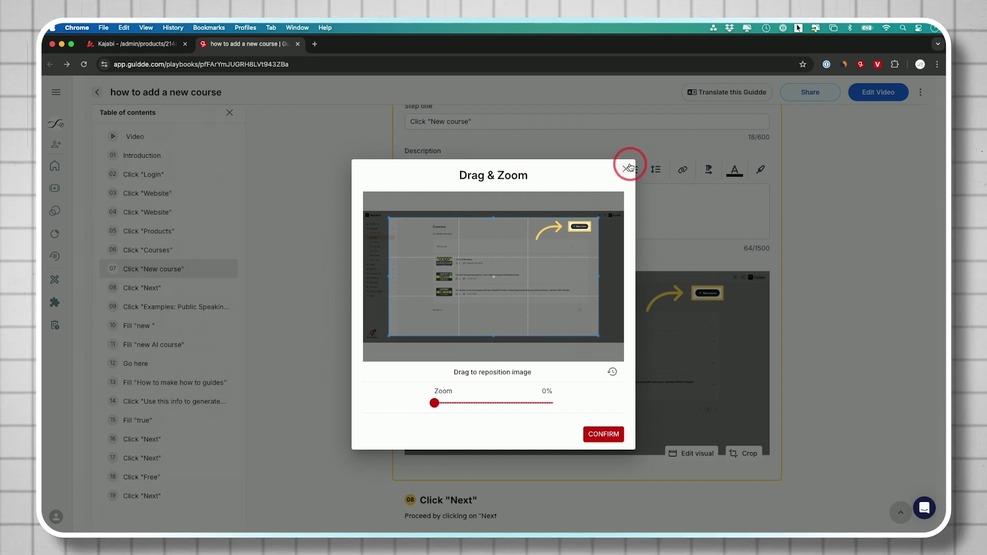
{"action": "left_click_drag", "start_coordinate": [434, 403], "coordinate": [468, 405]}
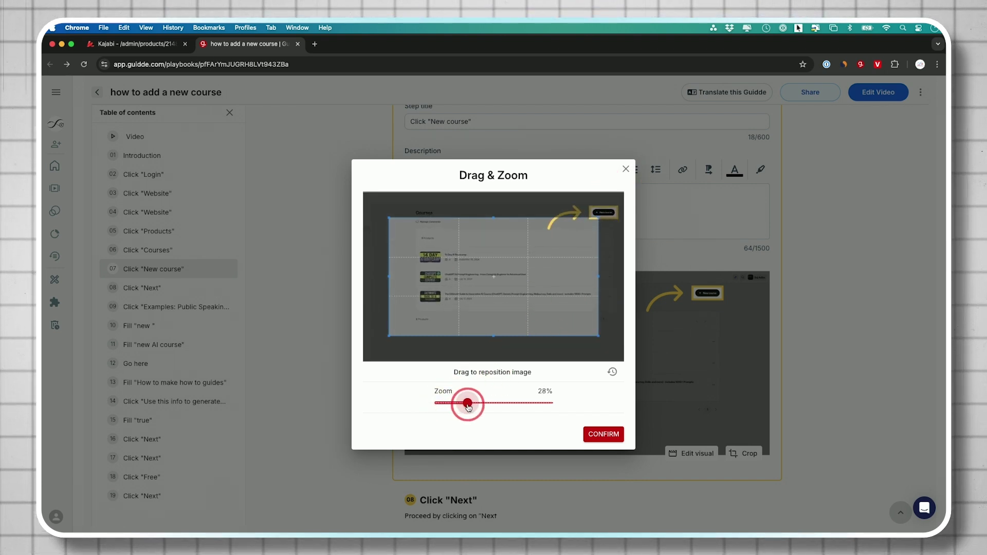
{"action": "left_click_drag", "start_coordinate": [543, 266], "coordinate": [612, 222]}
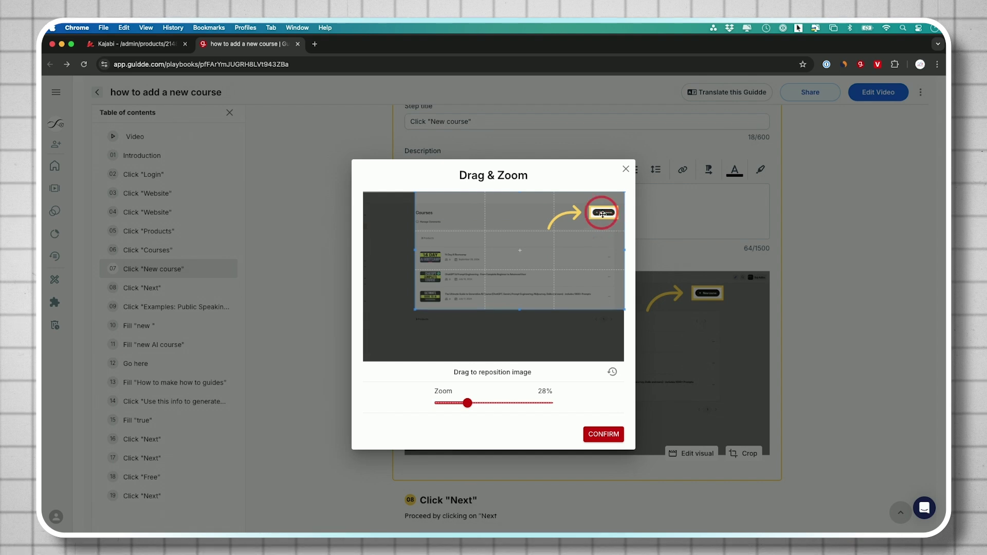
{"action": "left_click", "coordinate": [606, 435]}
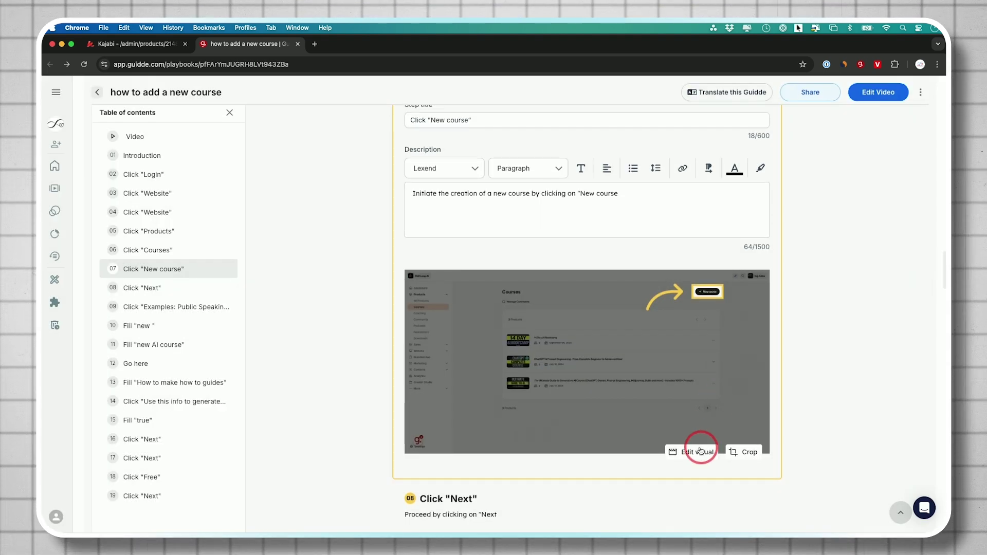
{"action": "left_click", "coordinate": [689, 452]}
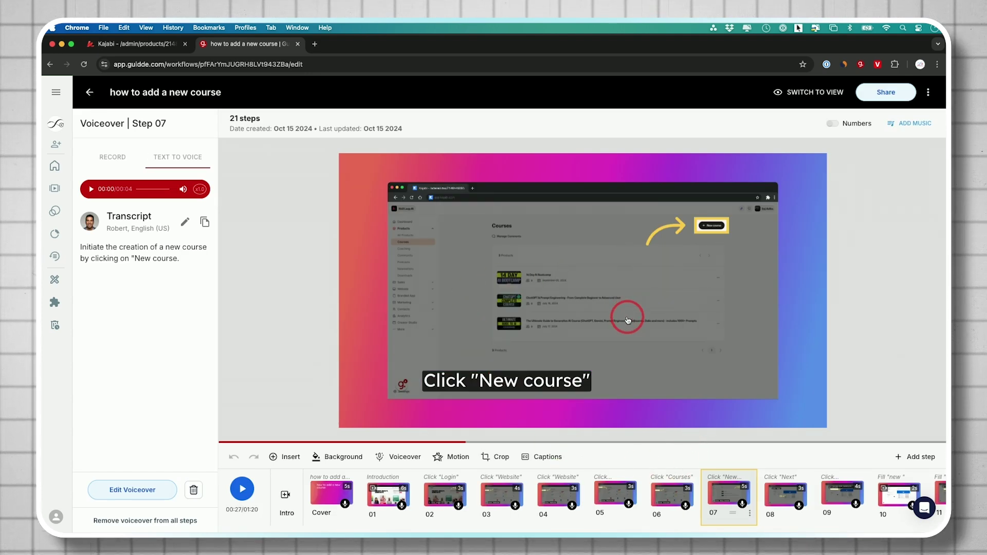
{"action": "left_click", "coordinate": [490, 386]}
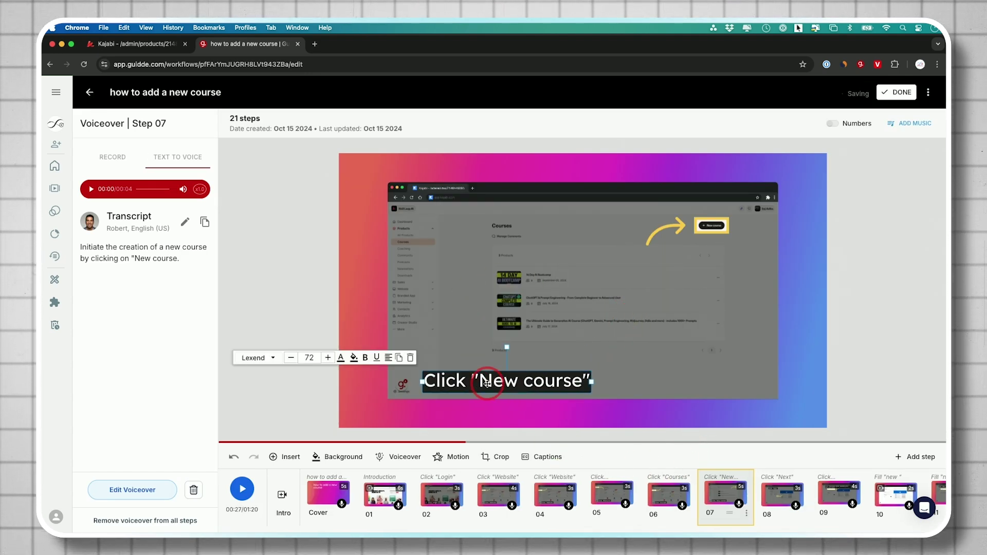
{"action": "scroll", "coordinate": [408, 496], "scroll_direction": "right", "scroll_amount": 3}
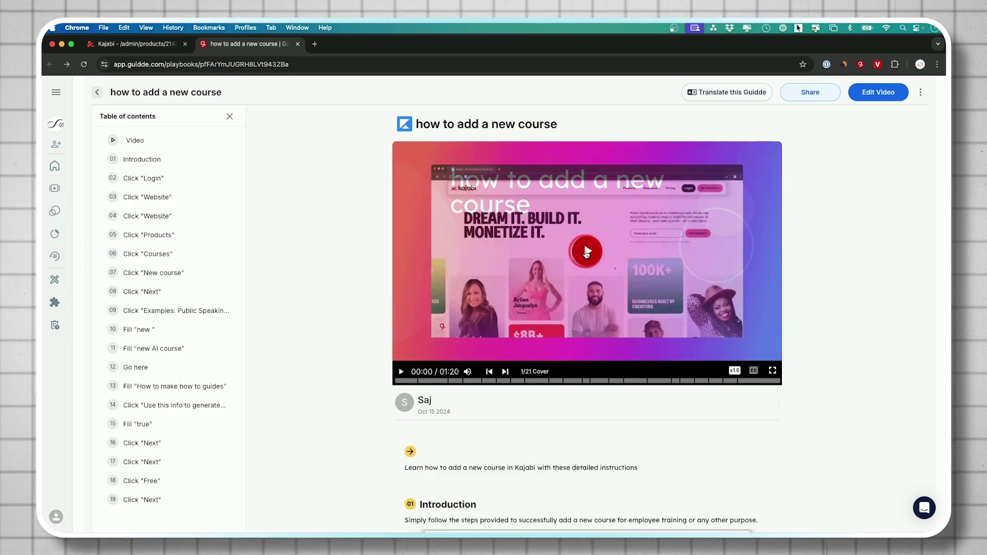
- Play the guide's embedded video through to step 15 at 0:55
{"action": "left_click", "coordinate": [589, 252]}
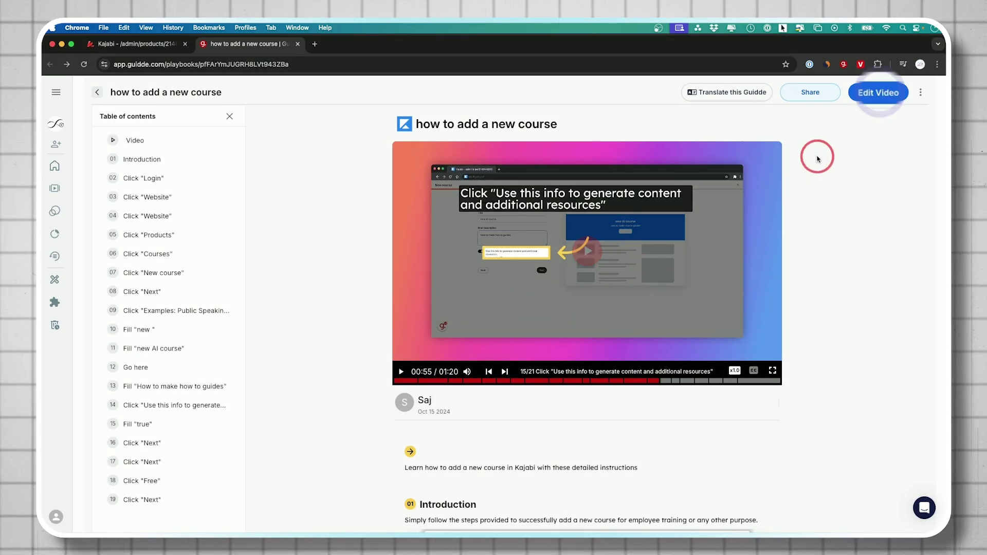
- Open the video editor and look through steps 01, 02 and 12's options
{"action": "left_click", "coordinate": [860, 105]}
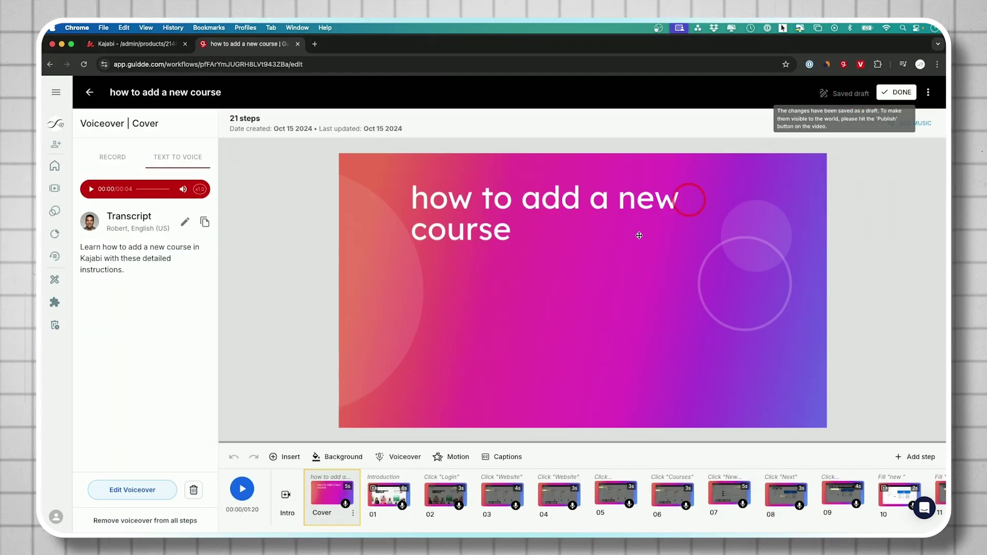
{"action": "left_click", "coordinate": [388, 493]}
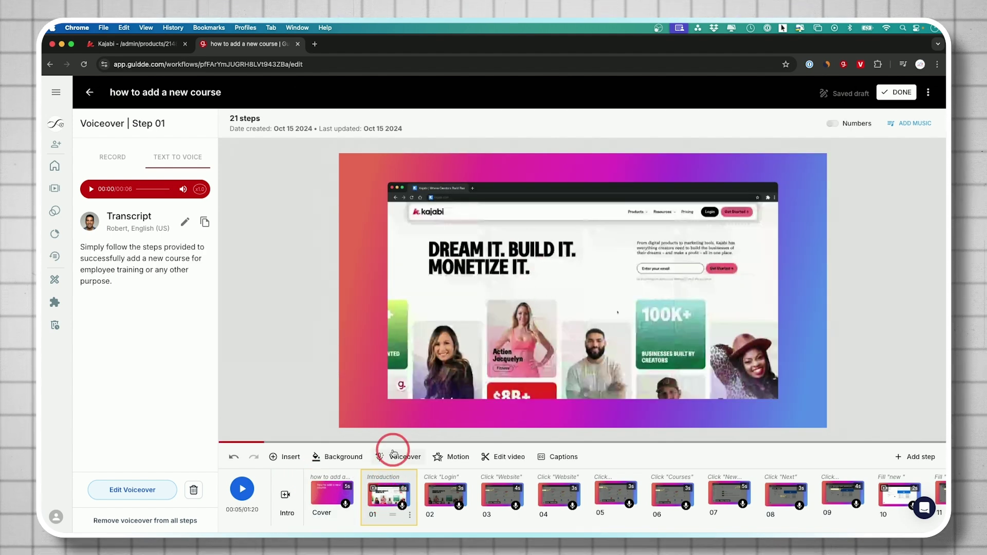
{"action": "left_click", "coordinate": [450, 492]}
{"action": "scroll", "coordinate": [511, 491], "scroll_direction": "right", "scroll_amount": 5}
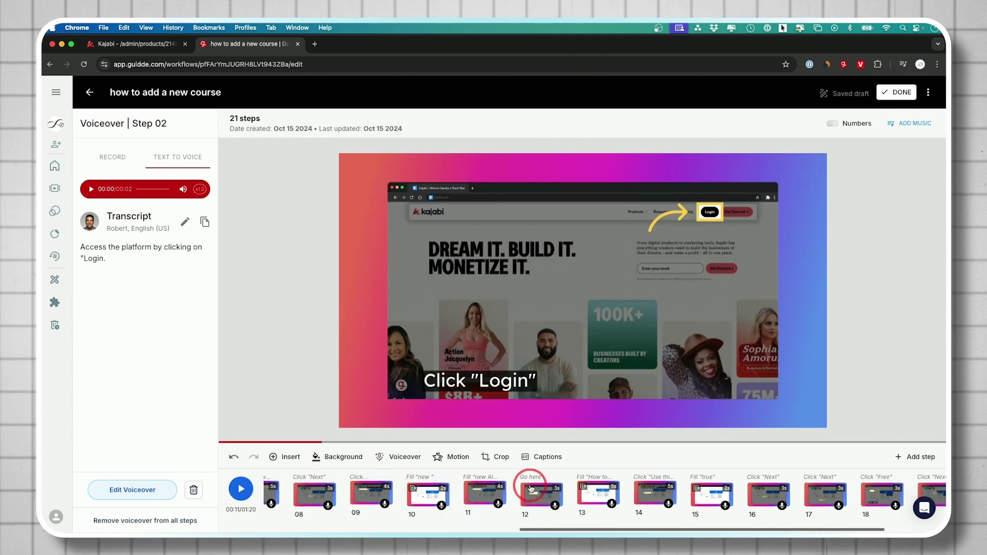
{"action": "left_click", "coordinate": [531, 489]}
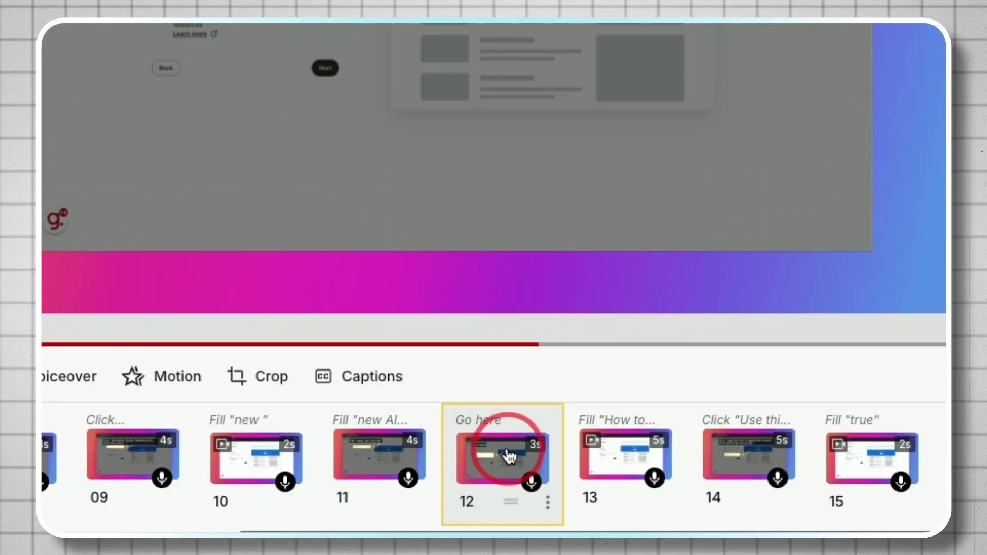
{"action": "left_click", "coordinate": [548, 501]}
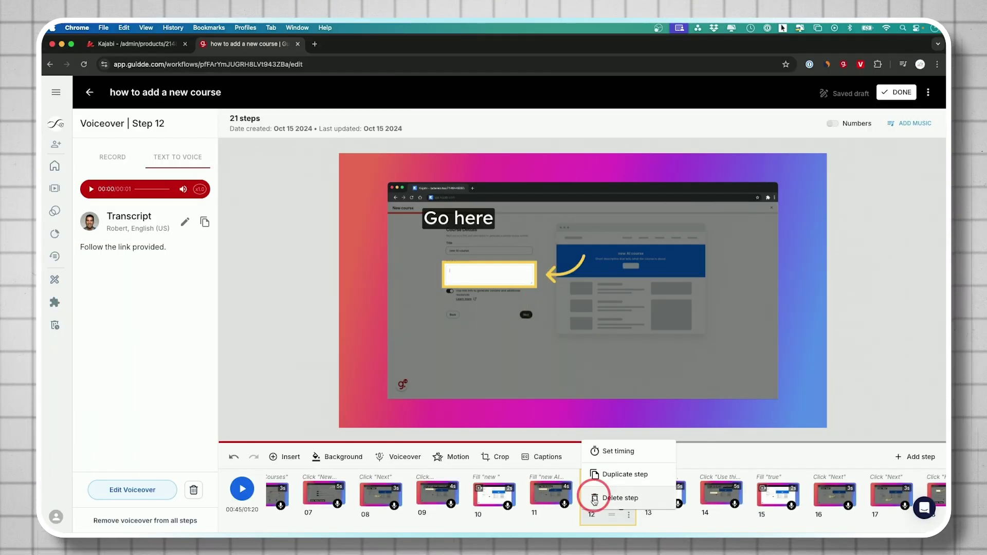
{"action": "left_click", "coordinate": [574, 454]}
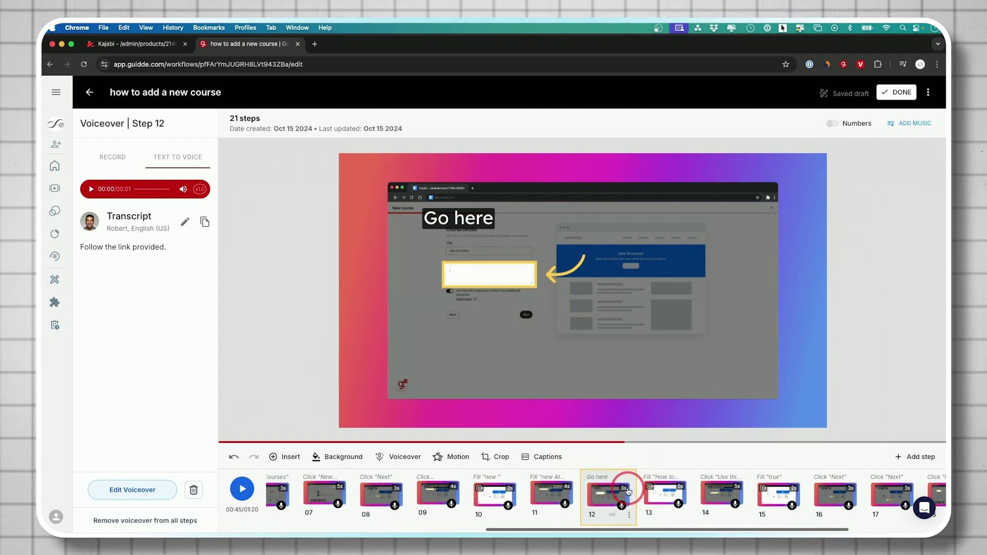
{"action": "left_click", "coordinate": [910, 459]}
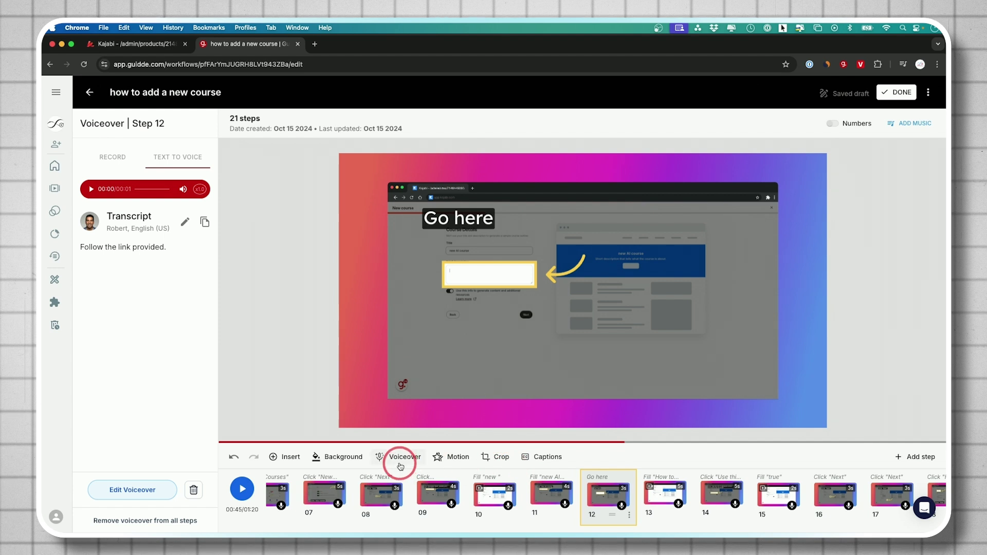
- Switch the video background to the blue-purple gradient for all steps
{"action": "left_click", "coordinate": [351, 459]}
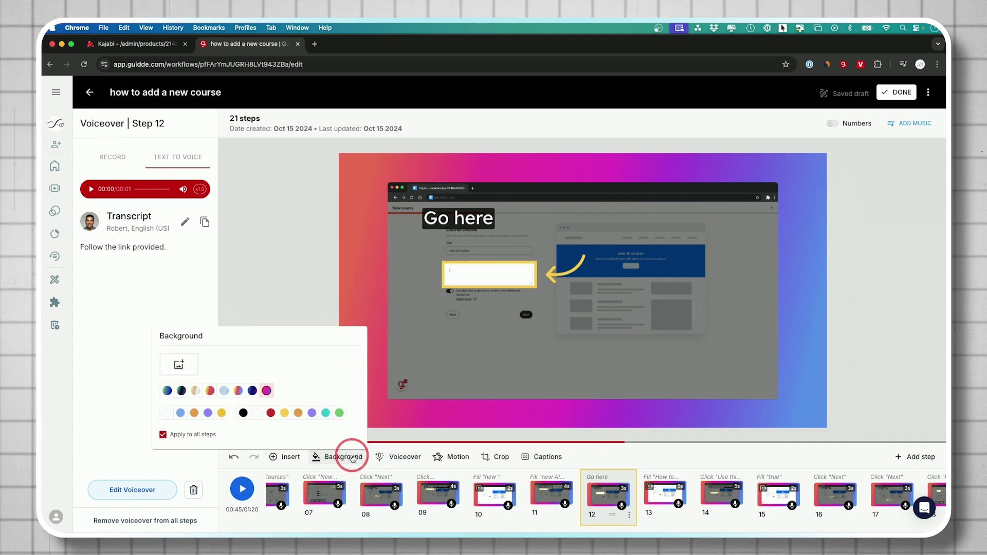
{"action": "left_click", "coordinate": [253, 391]}
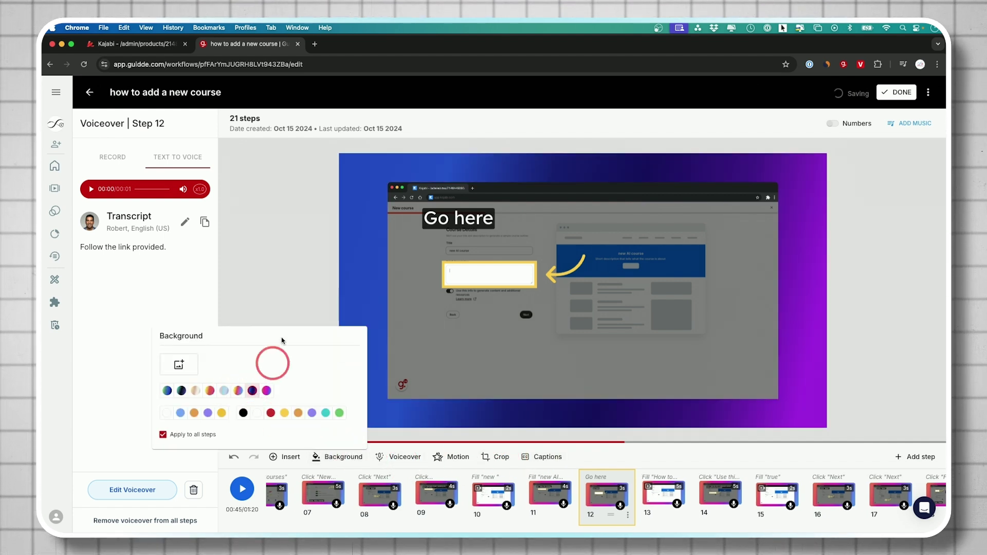
{"action": "left_click", "coordinate": [259, 288]}
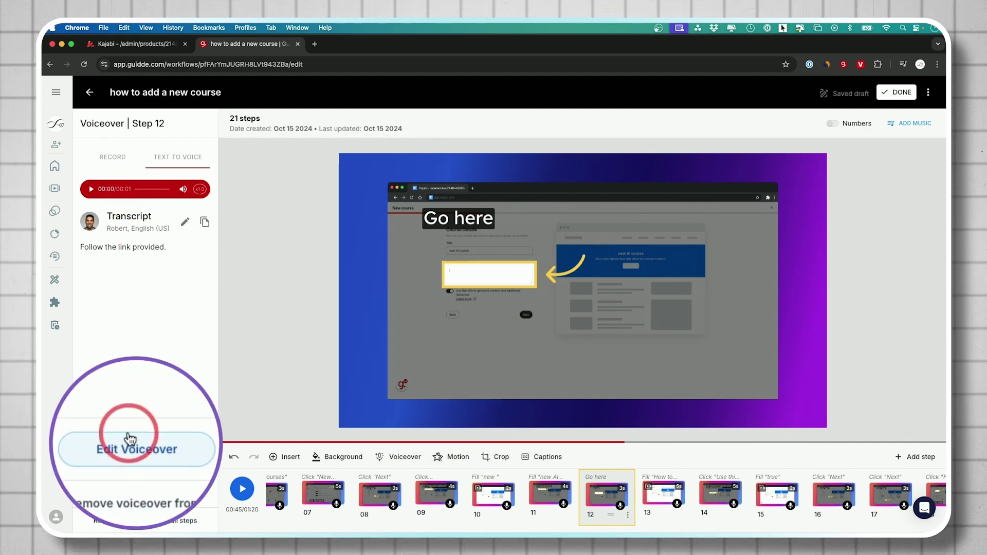
- Open the voiceover editor from step 12
{"action": "left_click", "coordinate": [132, 490]}
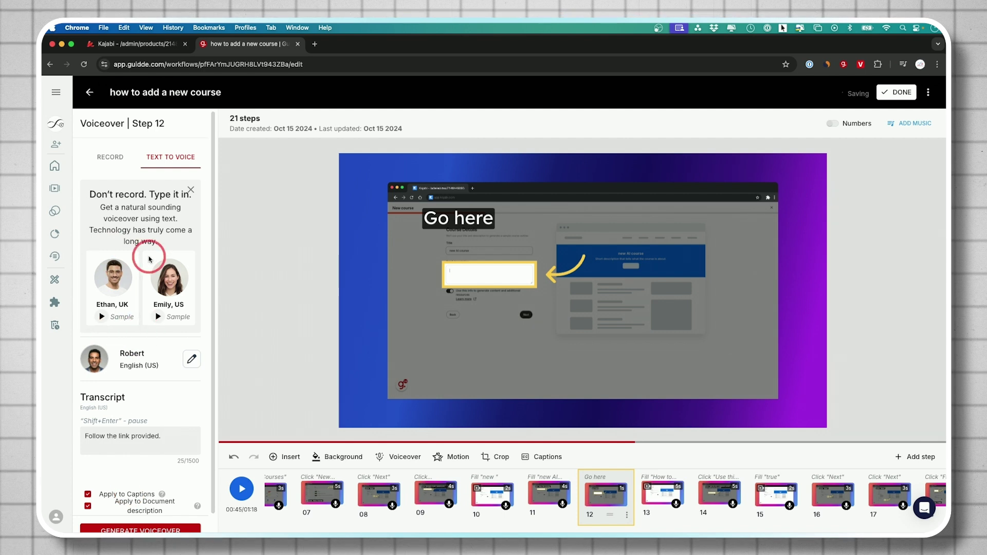
{"action": "scroll", "coordinate": [170, 278], "scroll_direction": "down", "scroll_amount": 1}
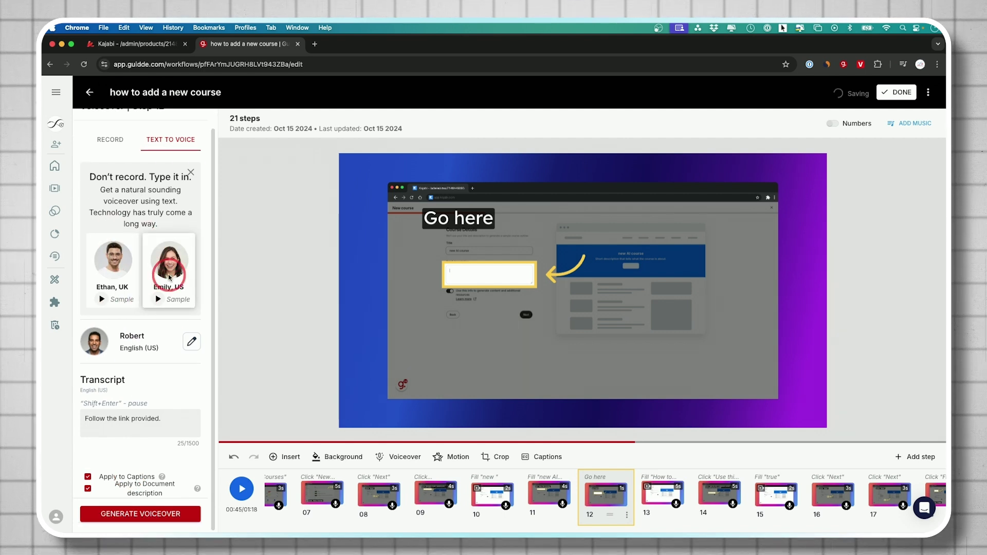
{"action": "scroll", "coordinate": [169, 278], "scroll_direction": "up", "scroll_amount": 1}
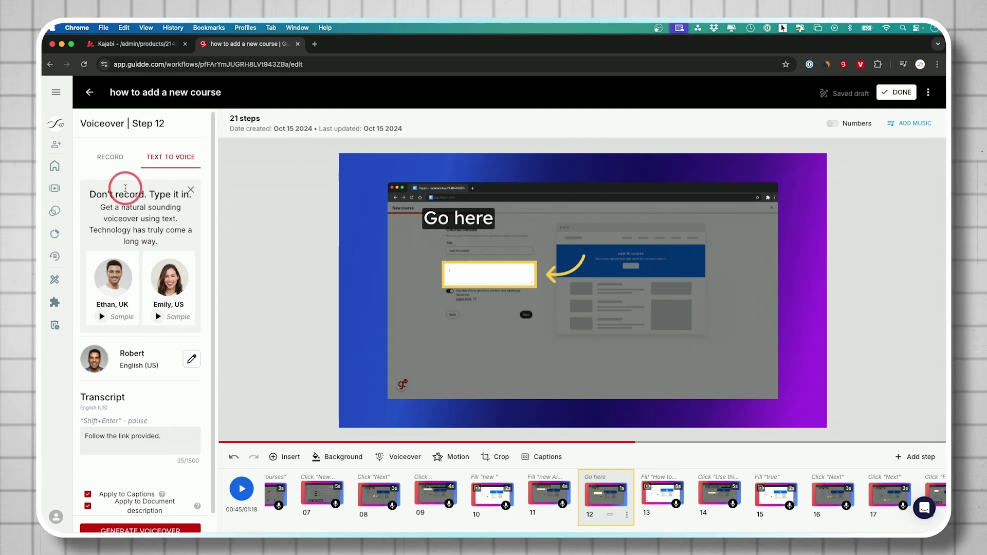
- Try recording a voiceover with microphone access allowed, toggling between RECORD and TEXT TO VOICE
{"action": "left_click", "coordinate": [111, 156]}
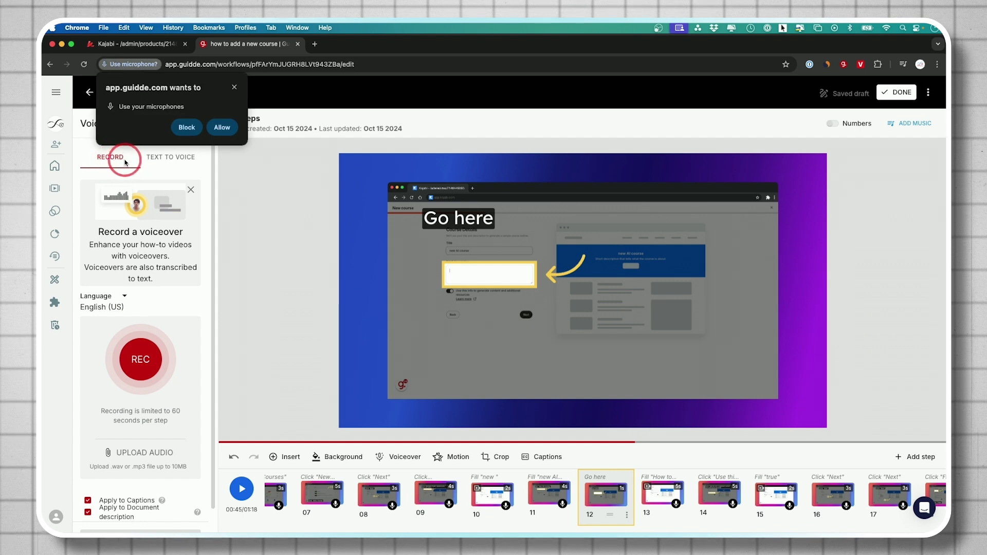
{"action": "left_click", "coordinate": [219, 128]}
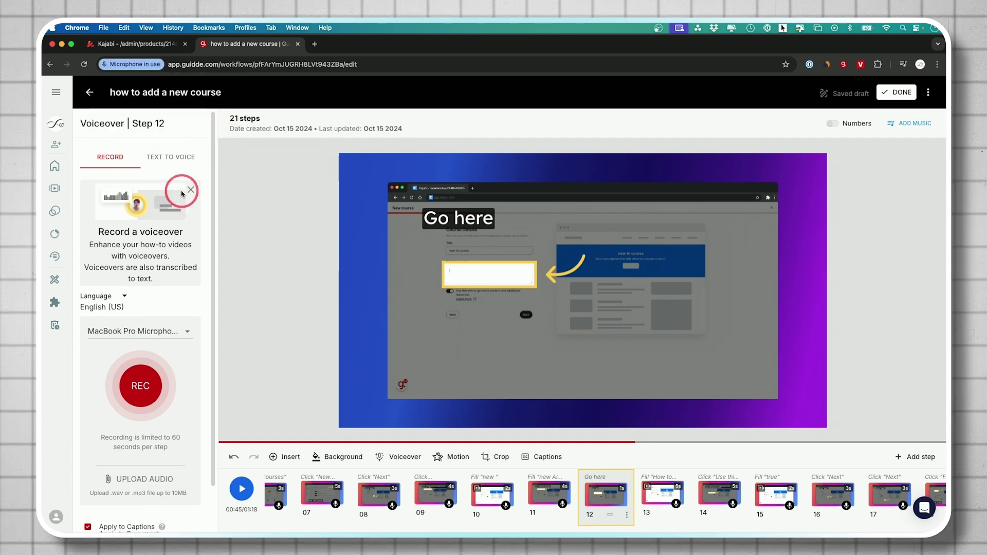
{"action": "left_click", "coordinate": [159, 387]}
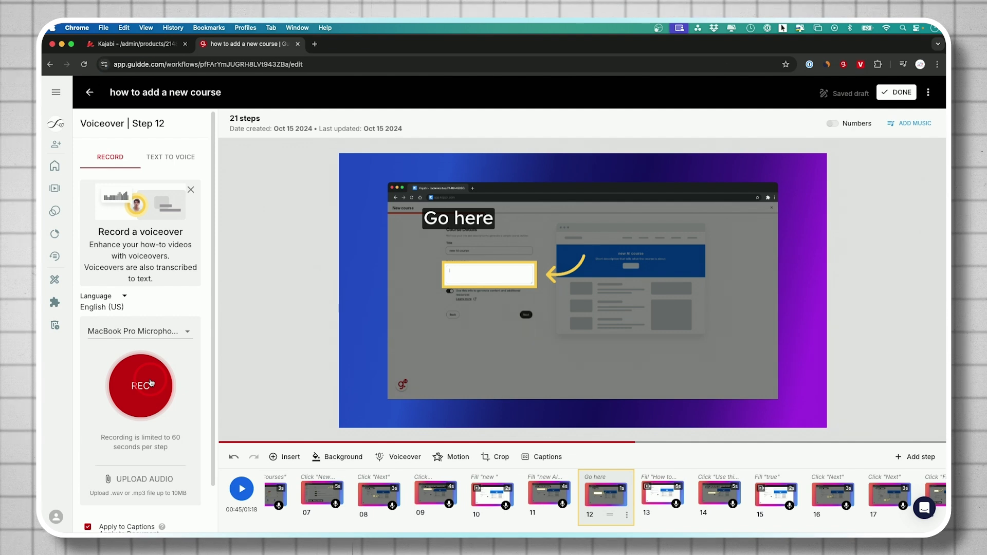
{"action": "left_click", "coordinate": [185, 332]}
{"action": "left_click", "coordinate": [174, 158]}
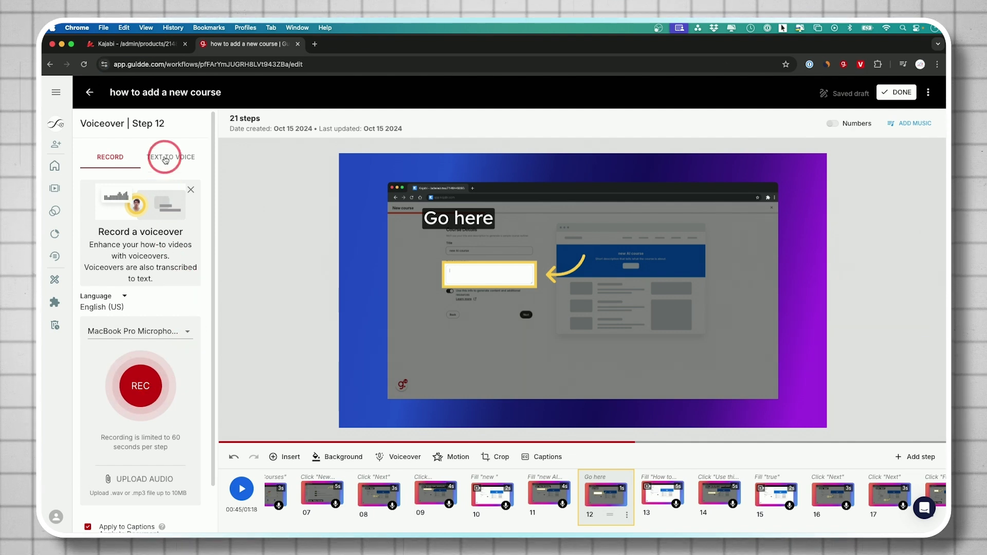
{"action": "left_click", "coordinate": [124, 159]}
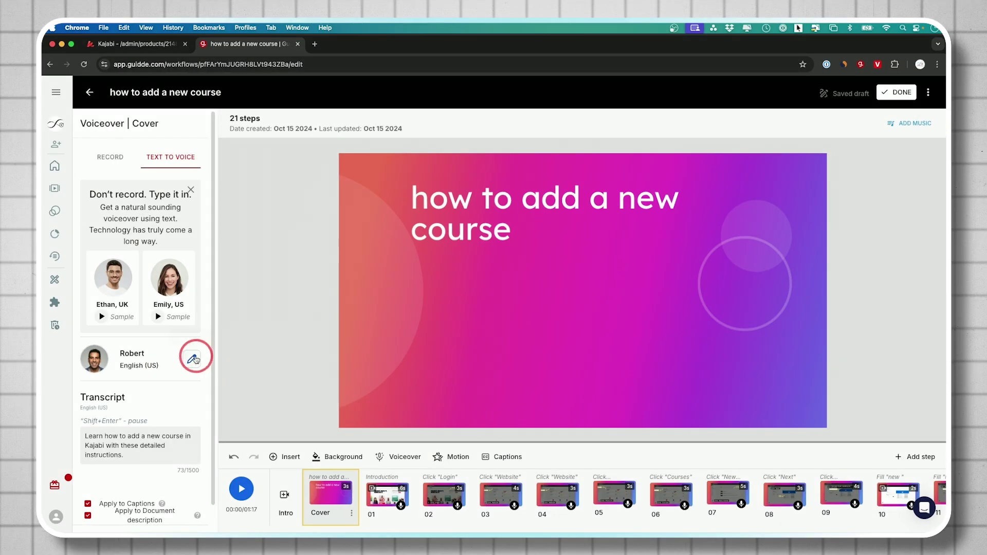
- Browse the Spanish (US) voiceover speakers, try Jaime, then go to the Integrations page
{"action": "left_click", "coordinate": [193, 360]}
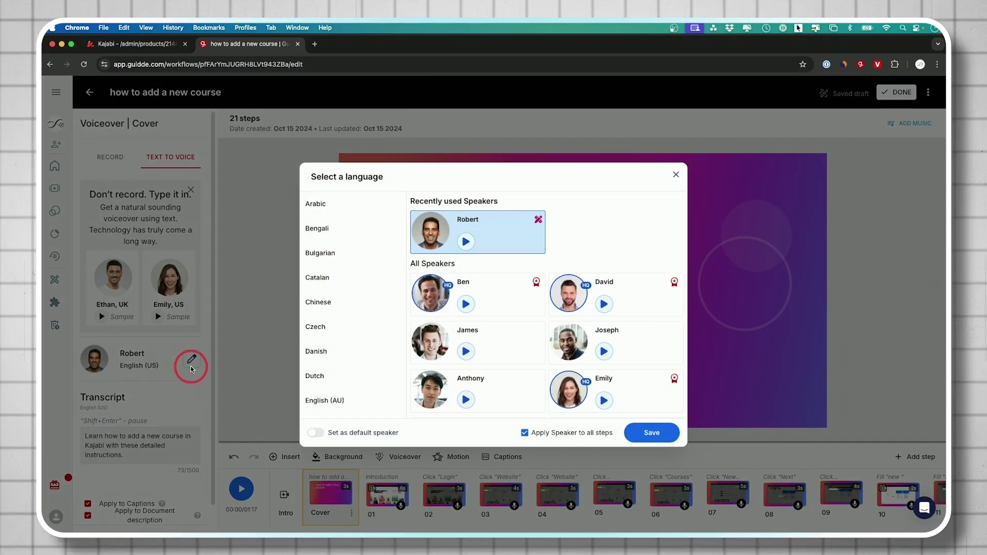
{"action": "scroll", "coordinate": [371, 289], "scroll_direction": "down", "scroll_amount": 6}
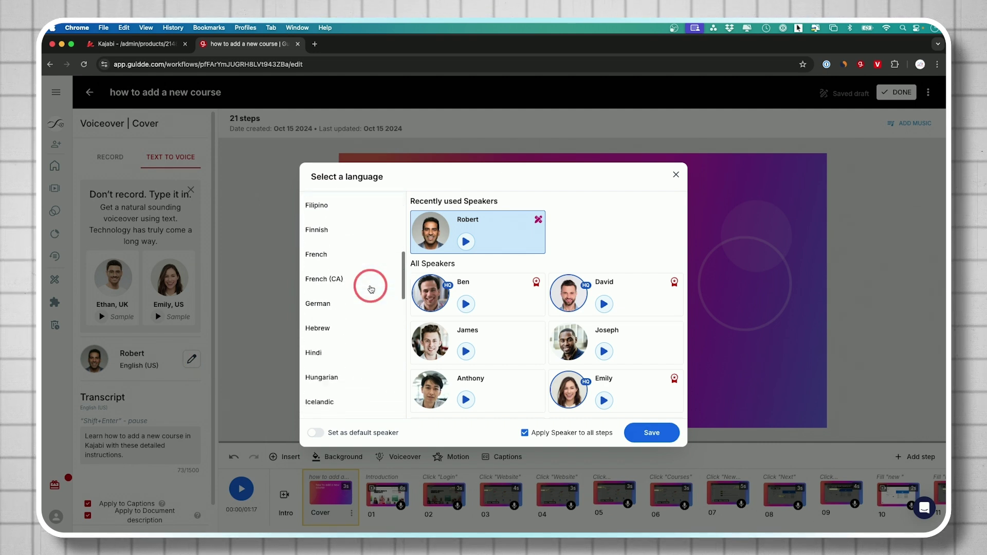
{"action": "scroll", "coordinate": [371, 289], "scroll_direction": "down", "scroll_amount": 7}
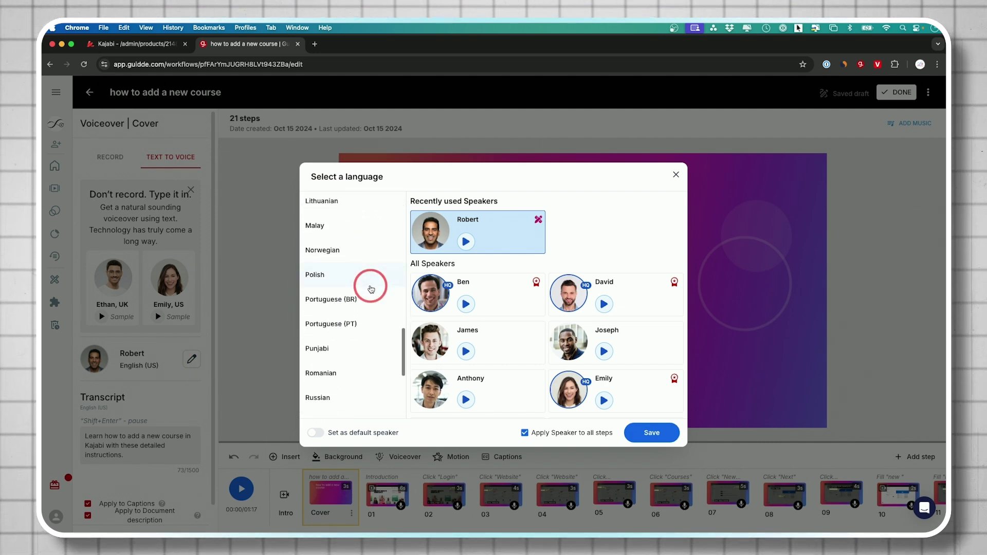
{"action": "scroll", "coordinate": [346, 278], "scroll_direction": "up", "scroll_amount": 13}
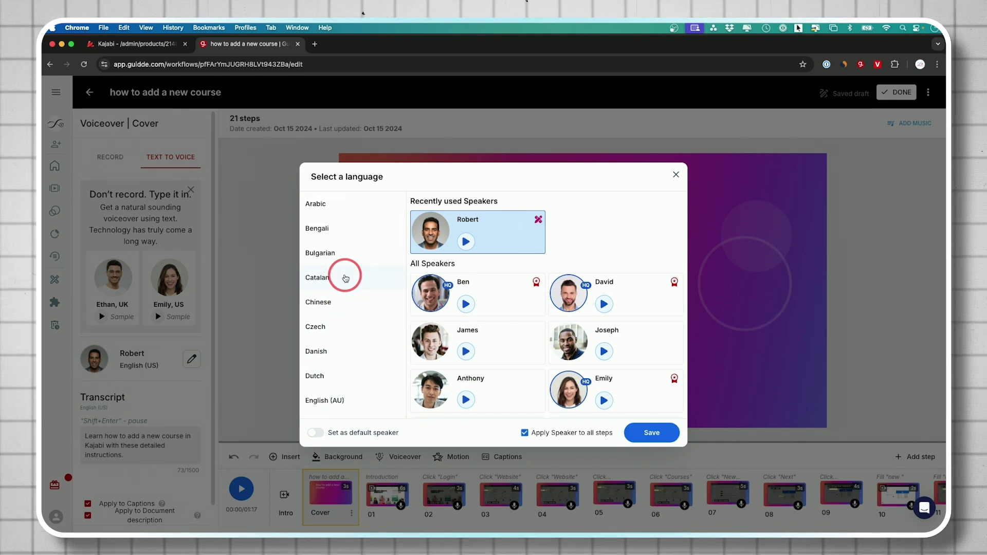
{"action": "scroll", "coordinate": [355, 285], "scroll_direction": "down", "scroll_amount": 4}
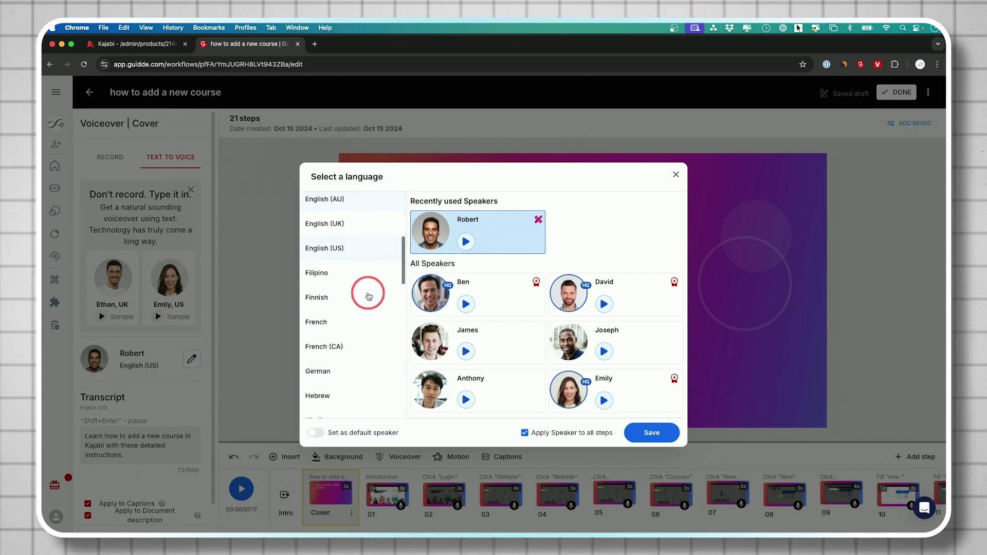
{"action": "scroll", "coordinate": [369, 295], "scroll_direction": "down", "scroll_amount": 5}
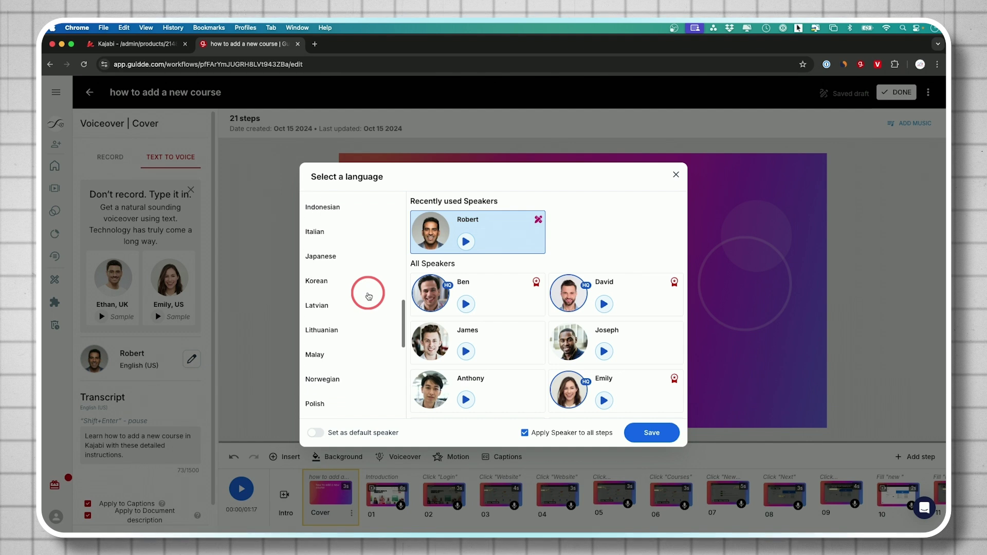
{"action": "scroll", "coordinate": [369, 296], "scroll_direction": "down", "scroll_amount": 5}
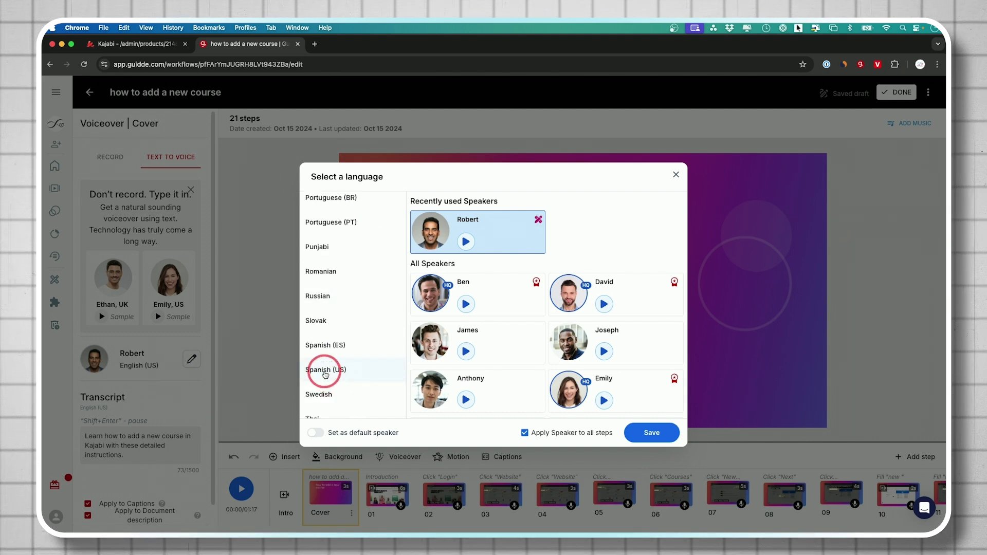
{"action": "left_click", "coordinate": [327, 370]}
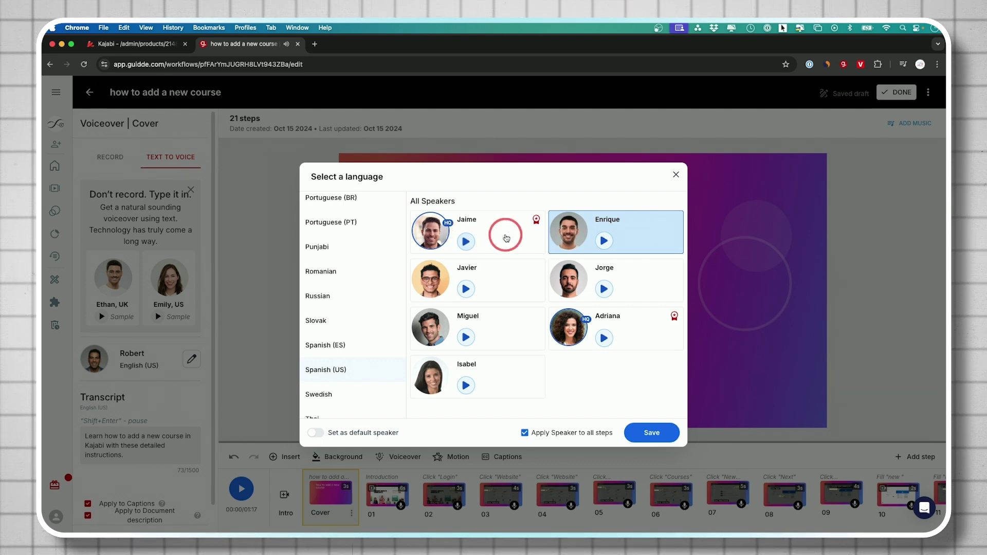
{"action": "left_click", "coordinate": [506, 238]}
{"action": "left_click", "coordinate": [55, 302]}
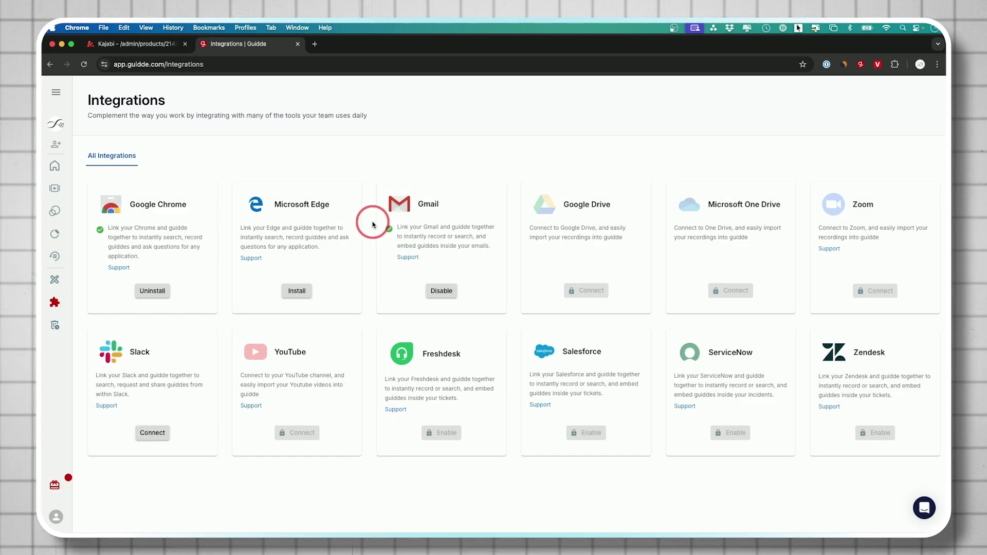
- Open the Howfinity Kit brand kit page from the left sidebar
{"action": "left_click", "coordinate": [55, 279]}
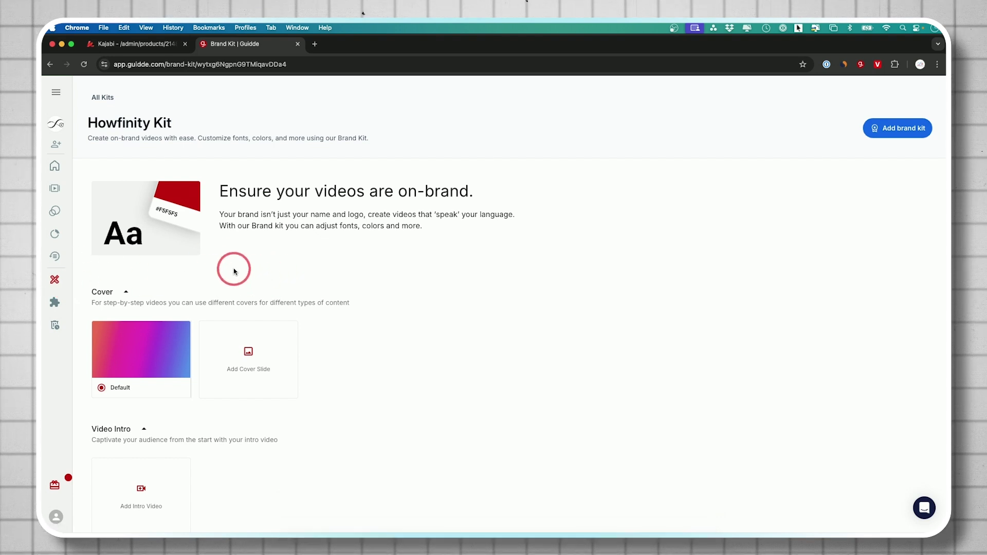
{"action": "scroll", "coordinate": [231, 267], "scroll_direction": "down", "scroll_amount": 2}
{"action": "scroll", "coordinate": [137, 260], "scroll_direction": "down", "scroll_amount": 4}
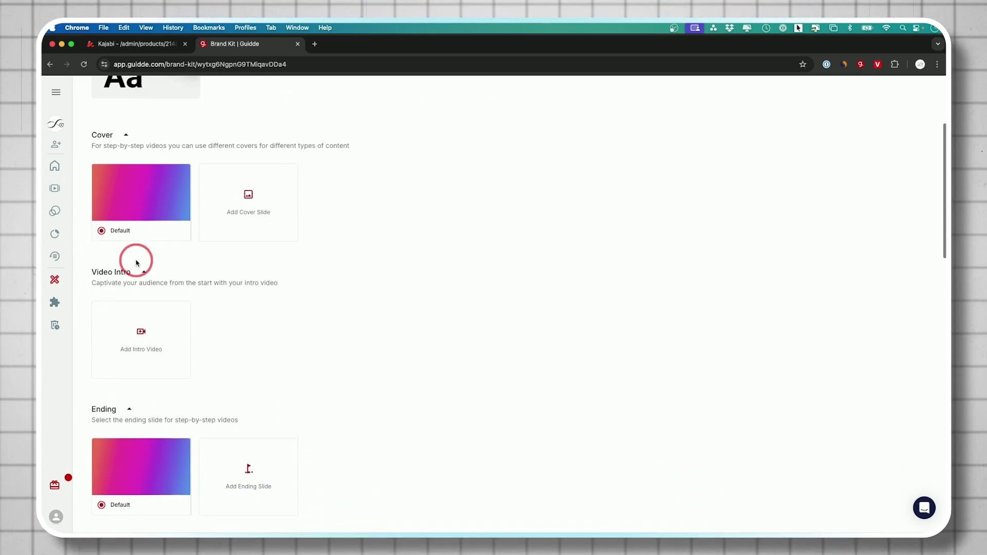
{"action": "scroll", "coordinate": [132, 290], "scroll_direction": "down", "scroll_amount": 4}
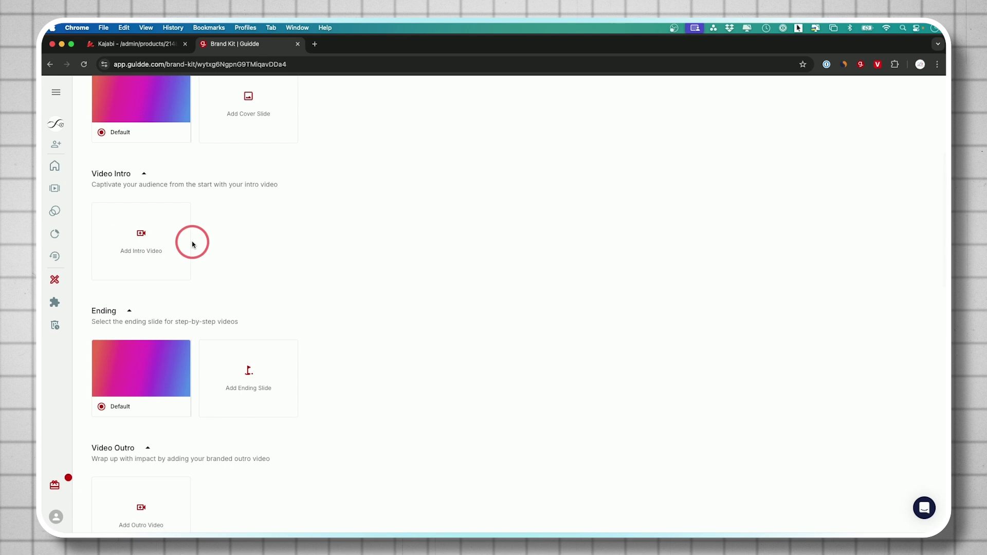
{"action": "scroll", "coordinate": [315, 283], "scroll_direction": "down", "scroll_amount": 4}
{"action": "scroll", "coordinate": [271, 279], "scroll_direction": "down", "scroll_amount": 5}
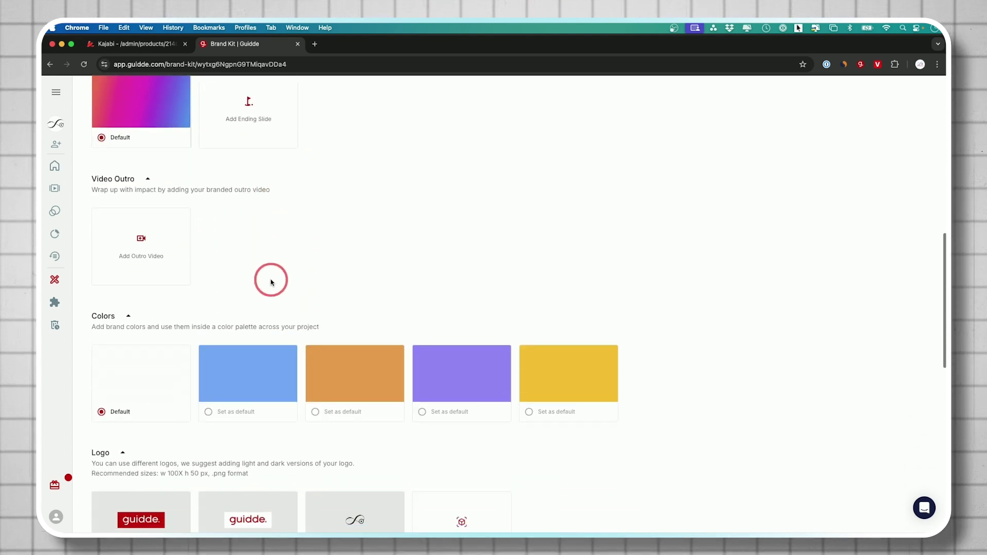
{"action": "scroll", "coordinate": [162, 294], "scroll_direction": "down", "scroll_amount": 2}
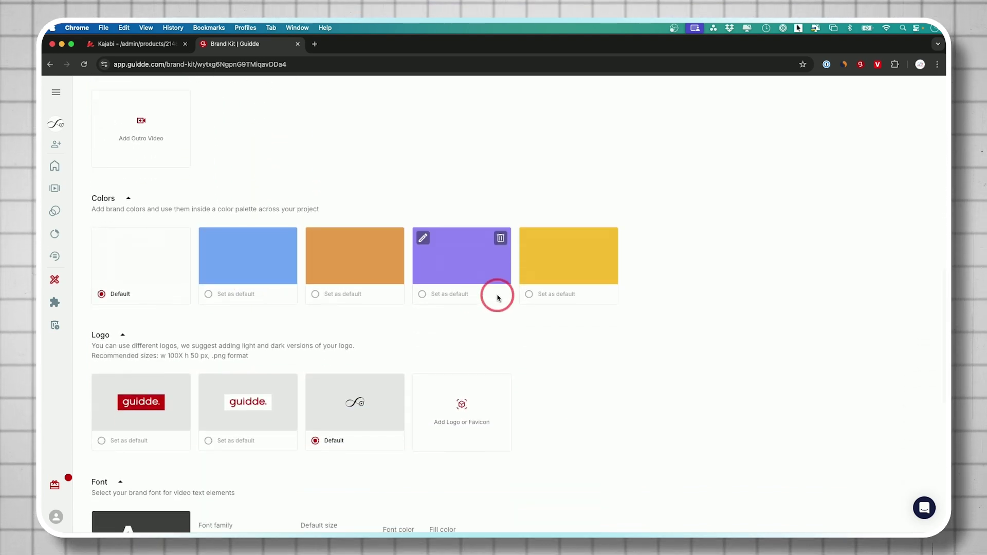
{"action": "scroll", "coordinate": [450, 329], "scroll_direction": "down", "scroll_amount": 2}
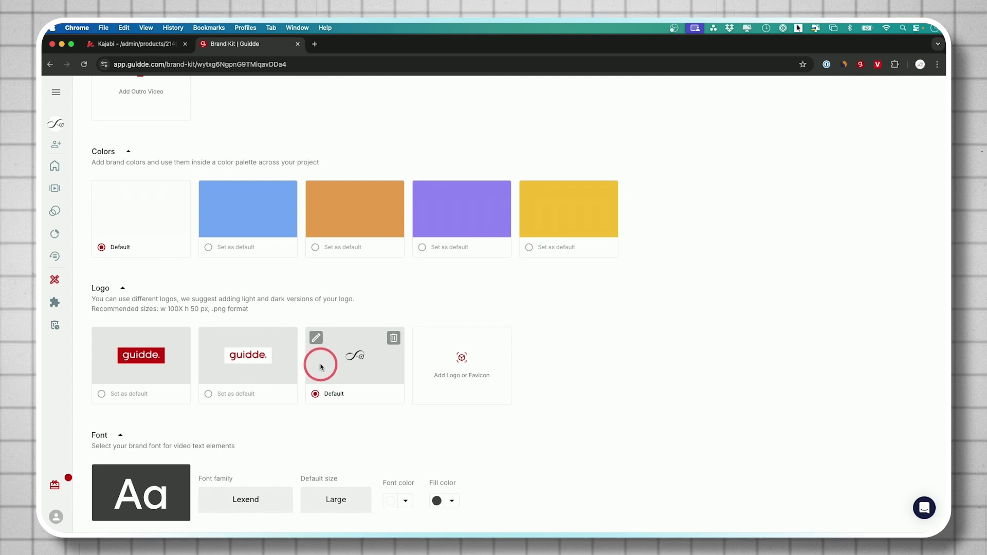
{"action": "scroll", "coordinate": [579, 371], "scroll_direction": "down", "scroll_amount": 7}
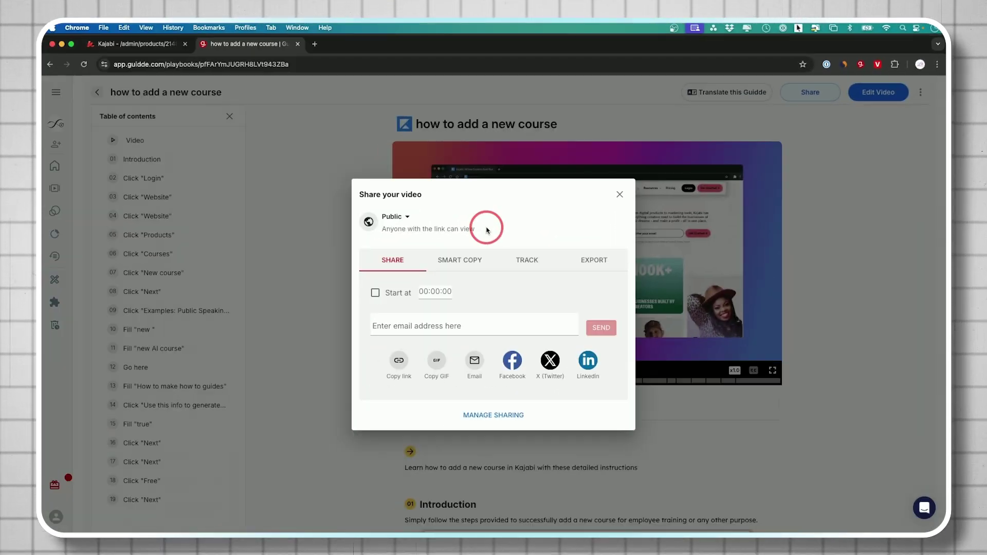
- Keep the guide's visibility Public and view the MP4, Gif, PDF and embed export options
{"action": "left_click", "coordinate": [399, 219]}
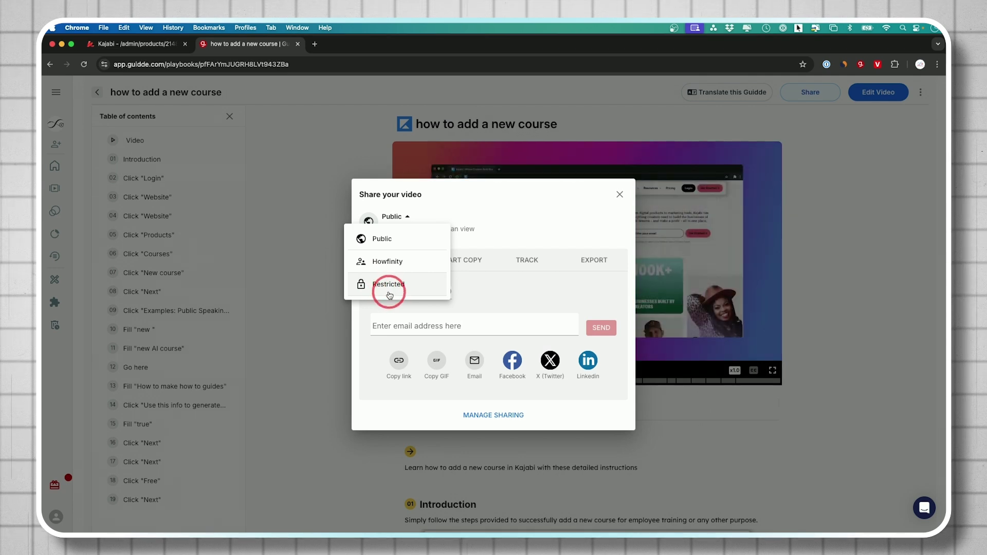
{"action": "left_click", "coordinate": [402, 220]}
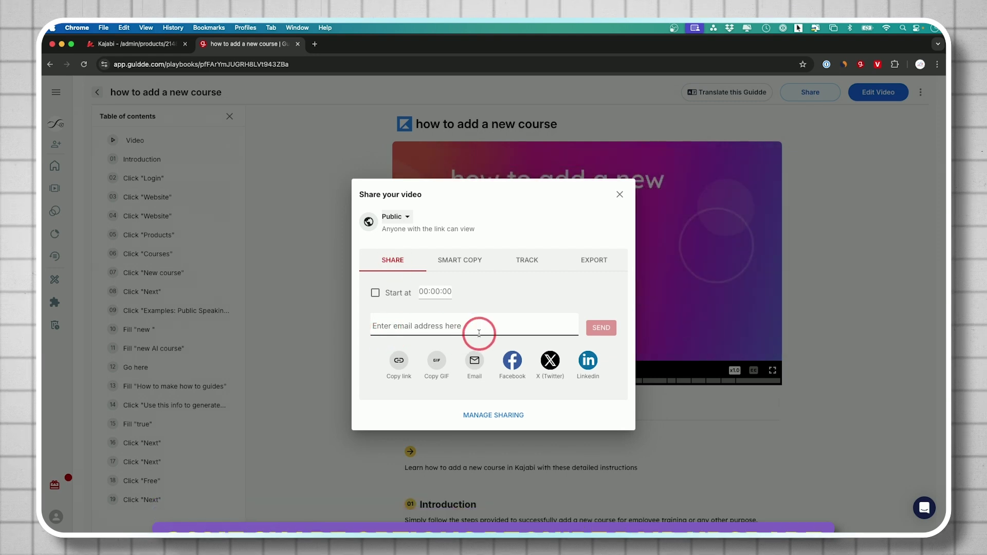
{"action": "left_click", "coordinate": [595, 261]}
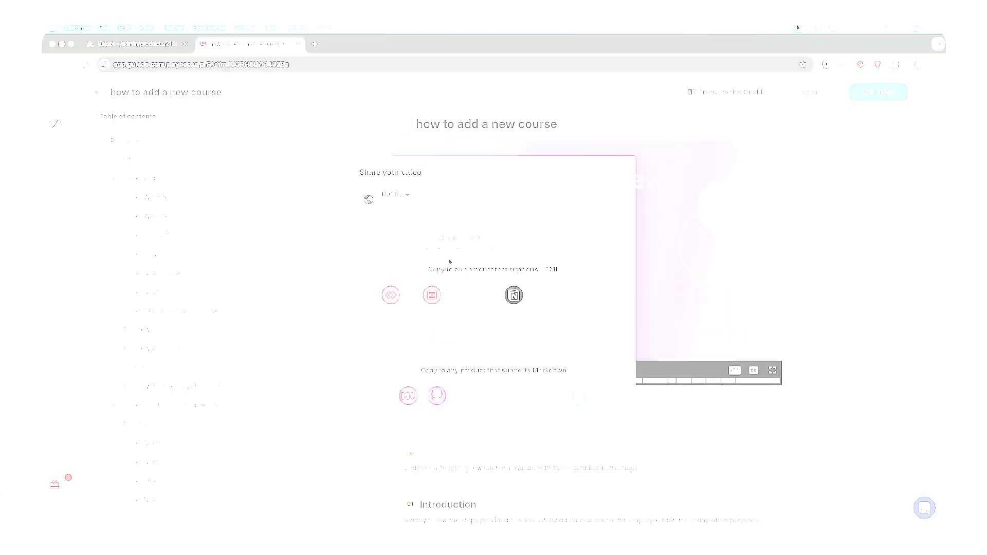
- Check the Smart Copy options, then copy the guide's public share link from the Share tab
{"action": "left_click", "coordinate": [477, 239]}
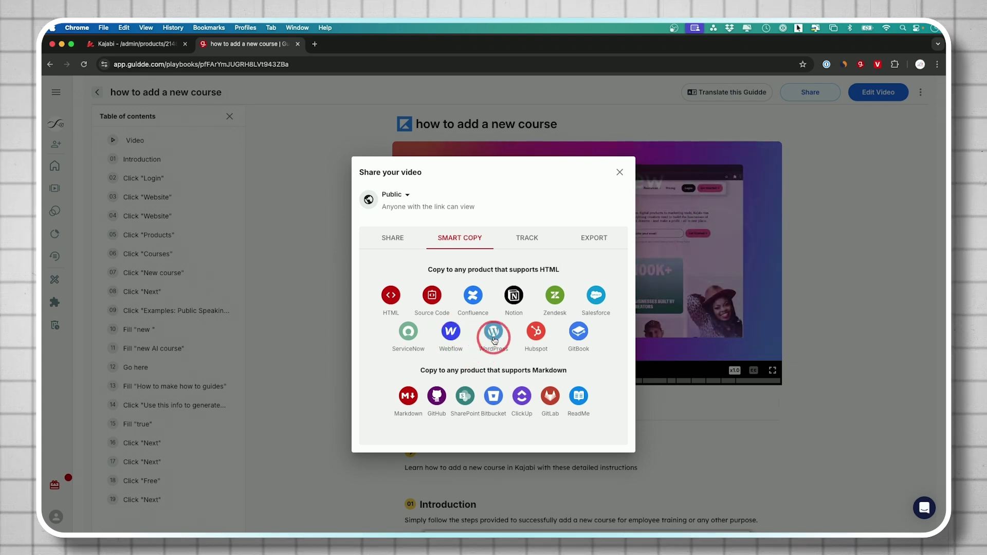
{"action": "left_click", "coordinate": [391, 238]}
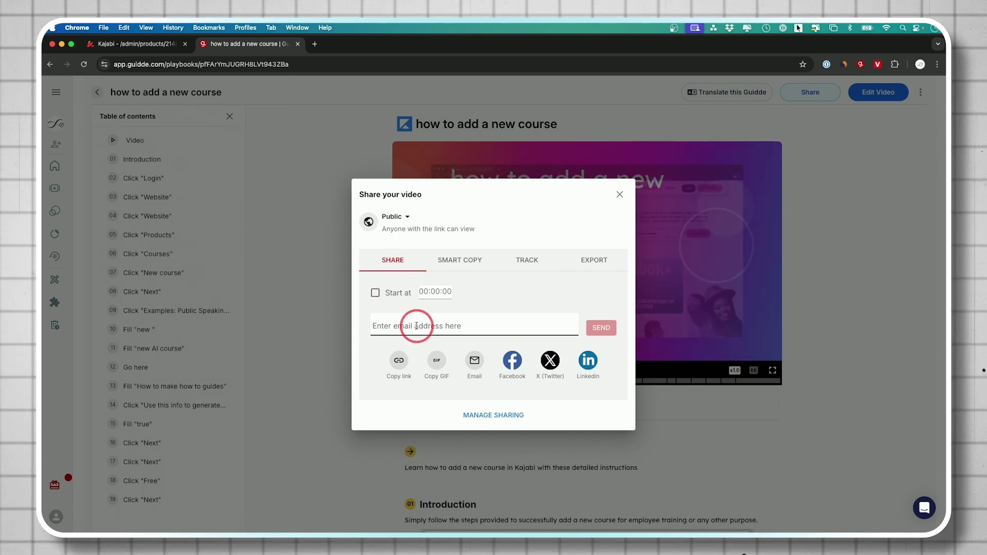
{"action": "left_click", "coordinate": [396, 363]}
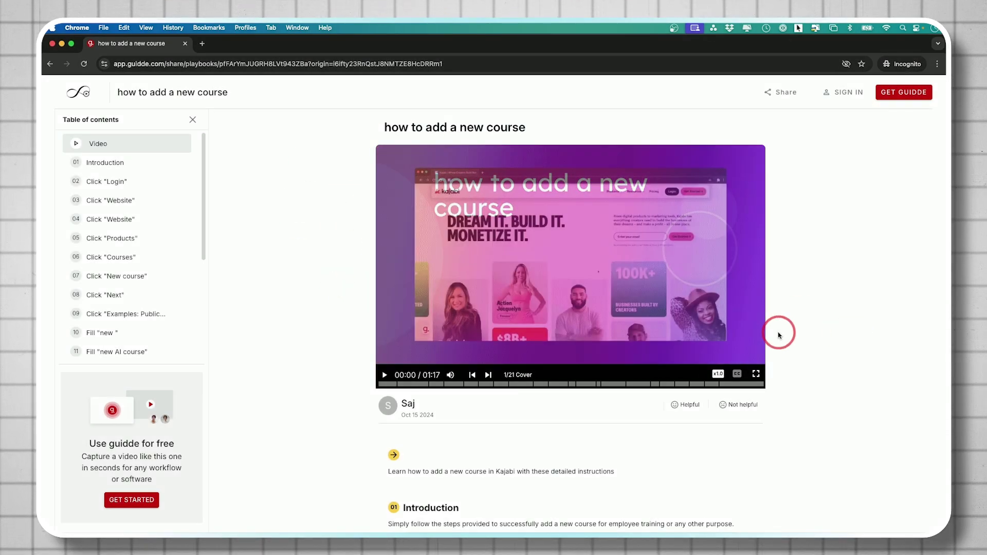
{"action": "scroll", "coordinate": [779, 334], "scroll_direction": "down", "scroll_amount": 5}
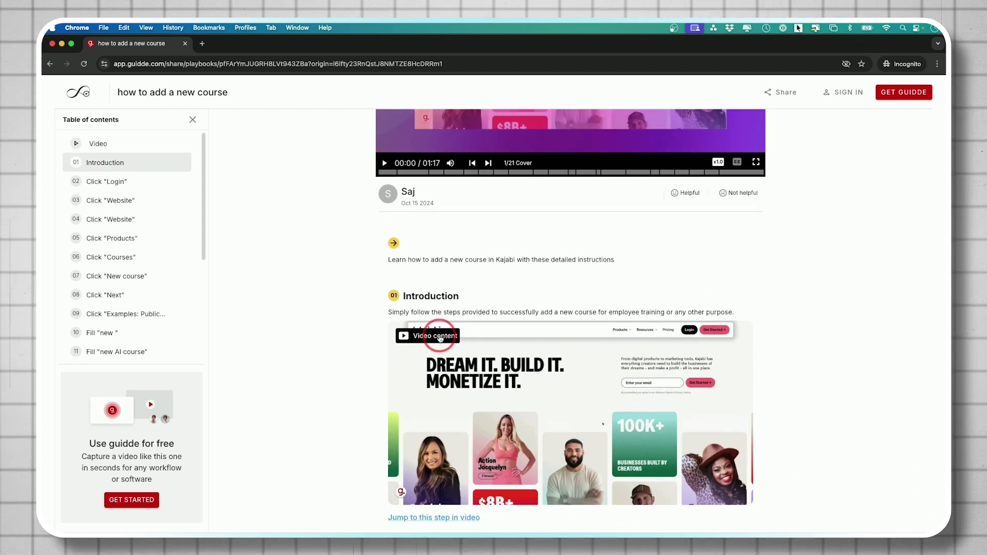
{"action": "scroll", "coordinate": [571, 319], "scroll_direction": "down", "scroll_amount": 1}
{"action": "scroll", "coordinate": [571, 319], "scroll_direction": "down", "scroll_amount": 7}
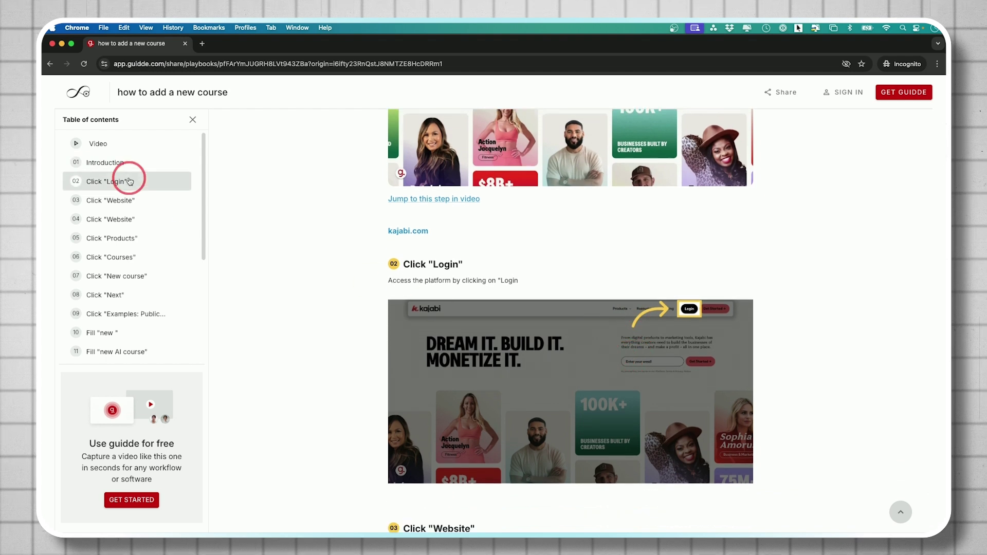
{"action": "scroll", "coordinate": [286, 288], "scroll_direction": "up", "scroll_amount": 8}
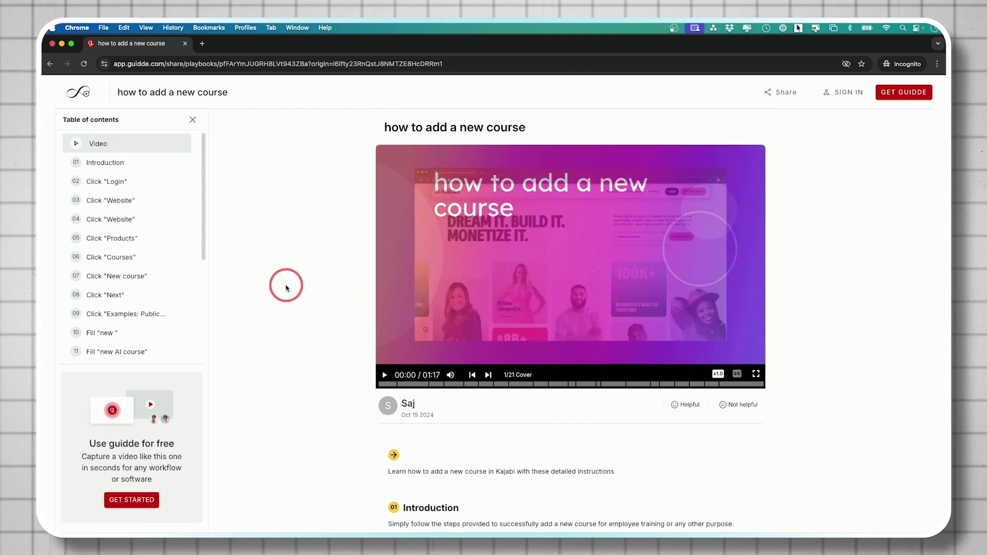